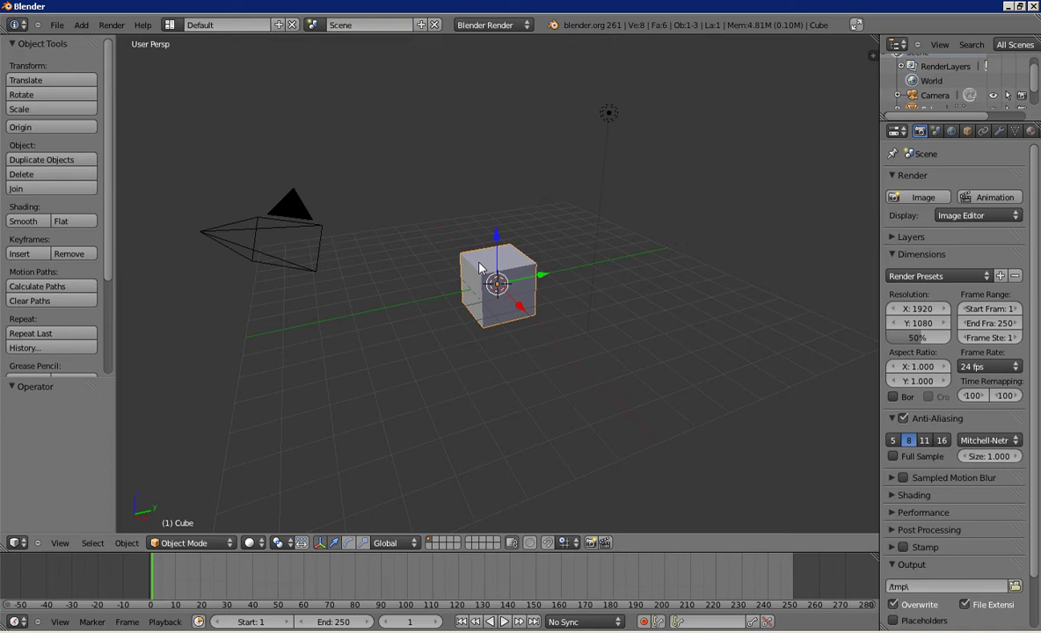
# Launch Firefox and Google search for '.bvh mocap file'
pyautogui.press('super')
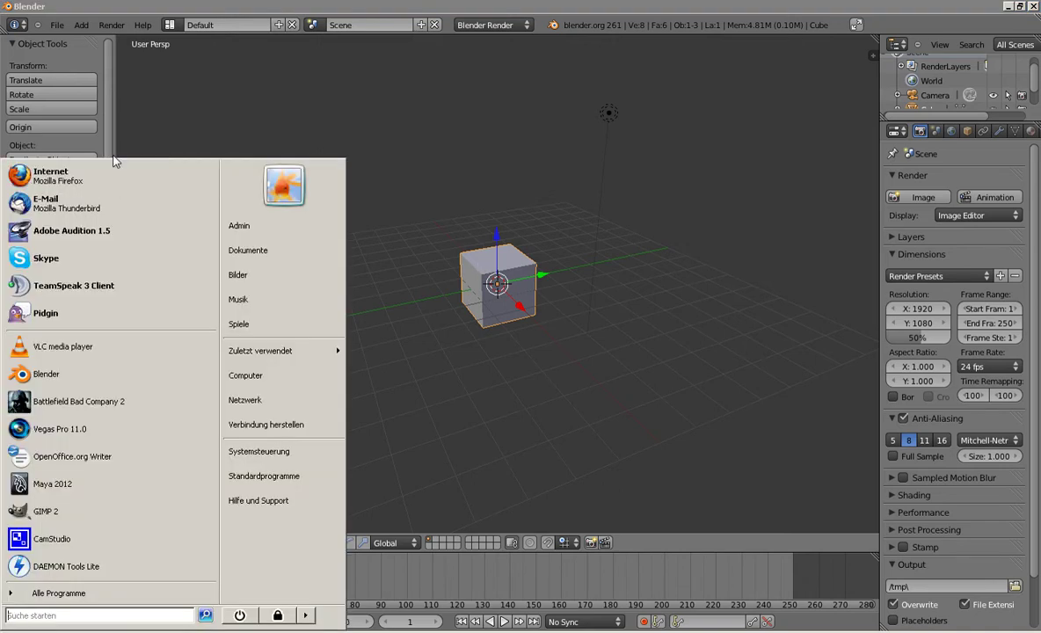
pyautogui.click(110, 170)
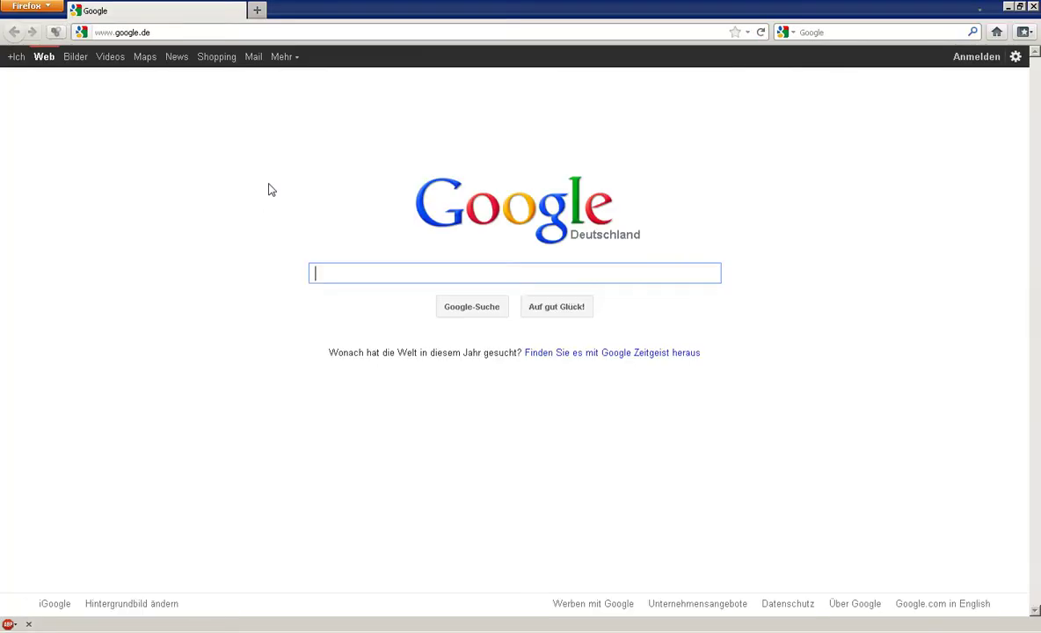
pyautogui.write('.b')
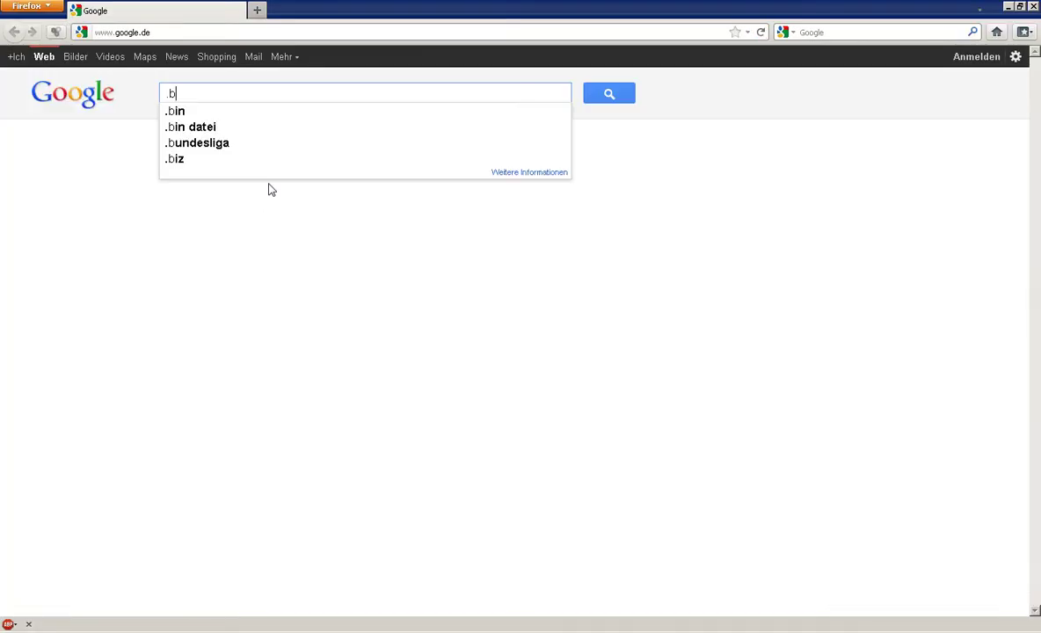
pyautogui.write('vh')
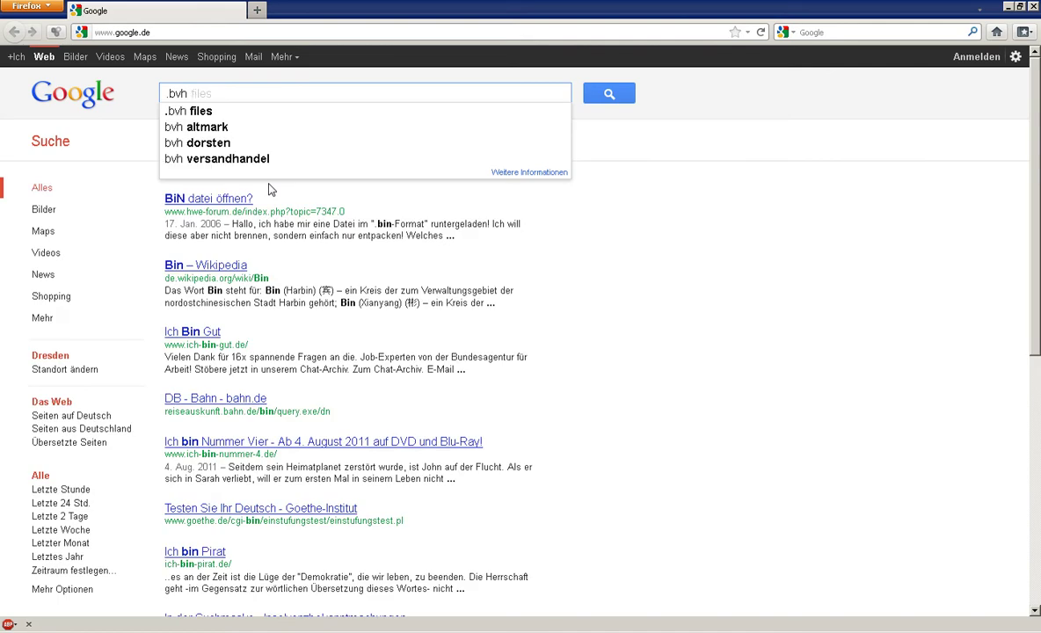
pyautogui.write(' mocap ')
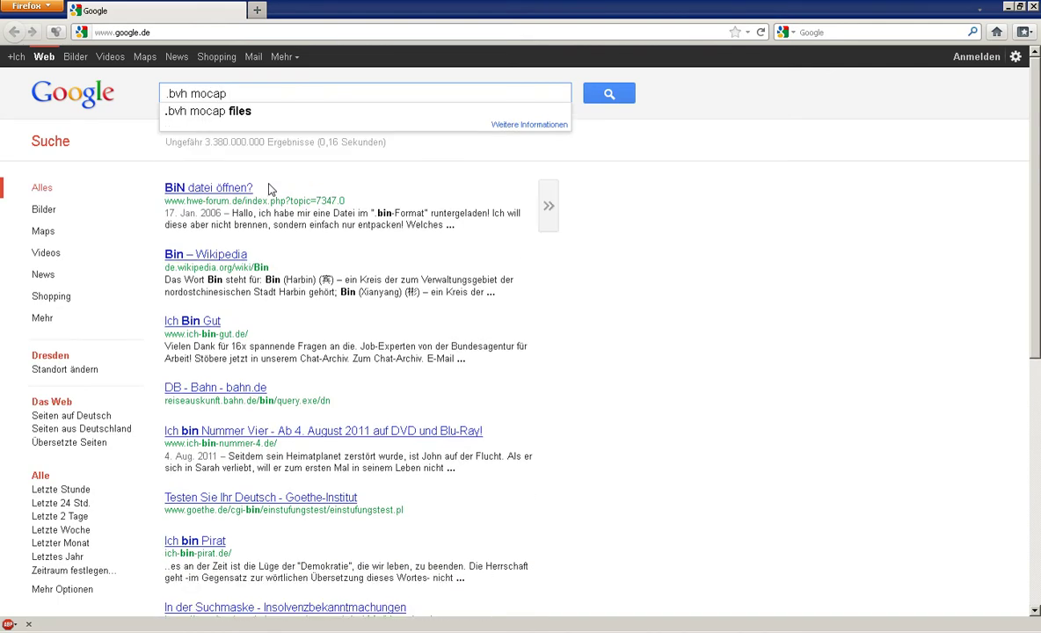
pyautogui.write('file')
pyautogui.press('Return')
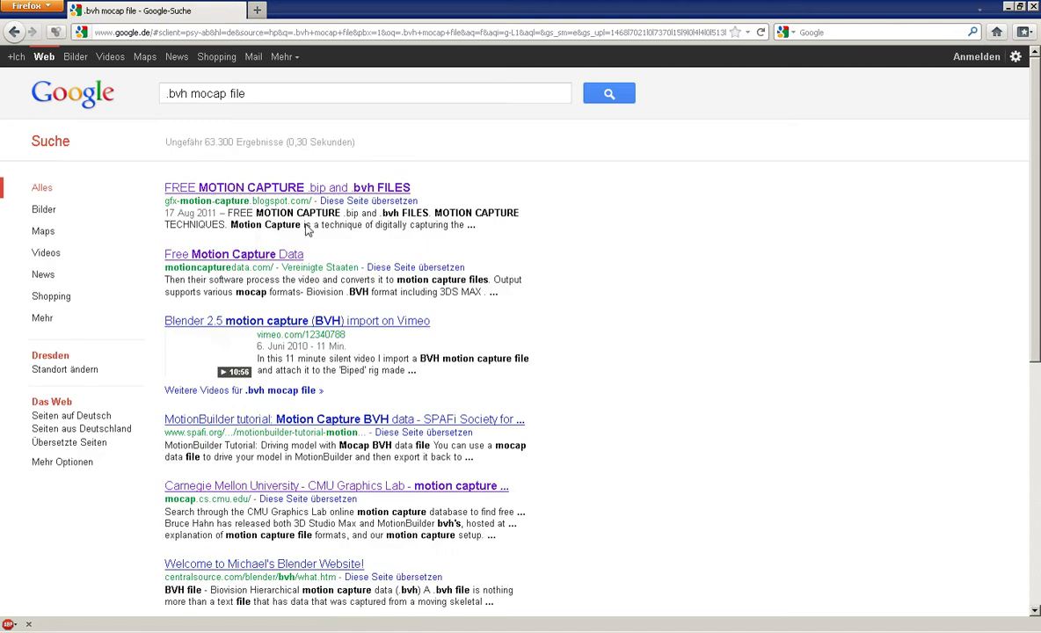
# Open the FREE MOTION CAPTURE blog result and scroll through its posts
pyautogui.click(215, 188)
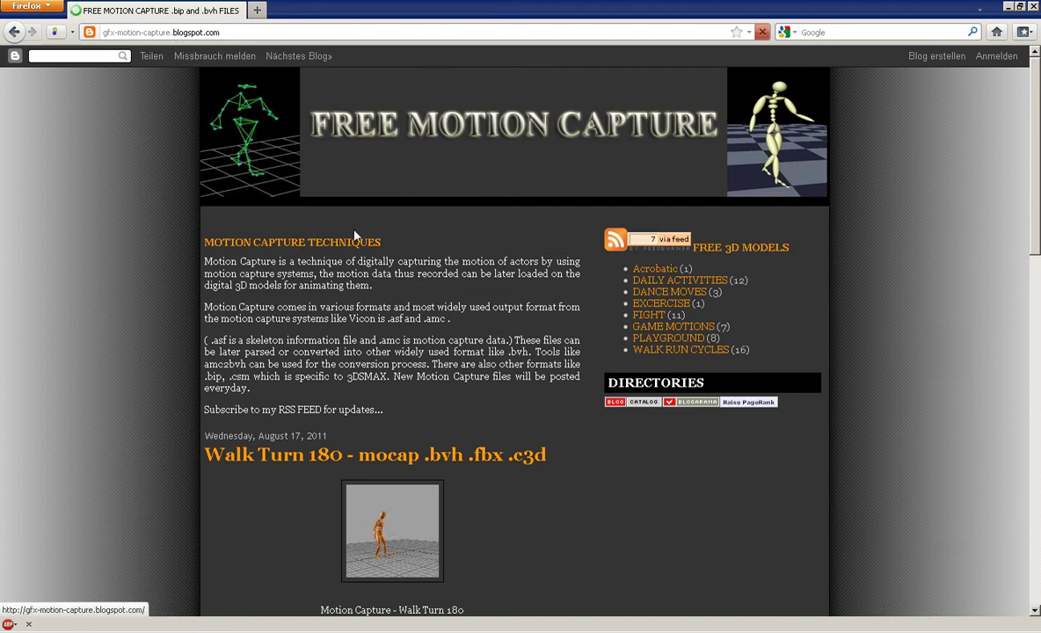
pyautogui.scroll(-20, 356, 235)
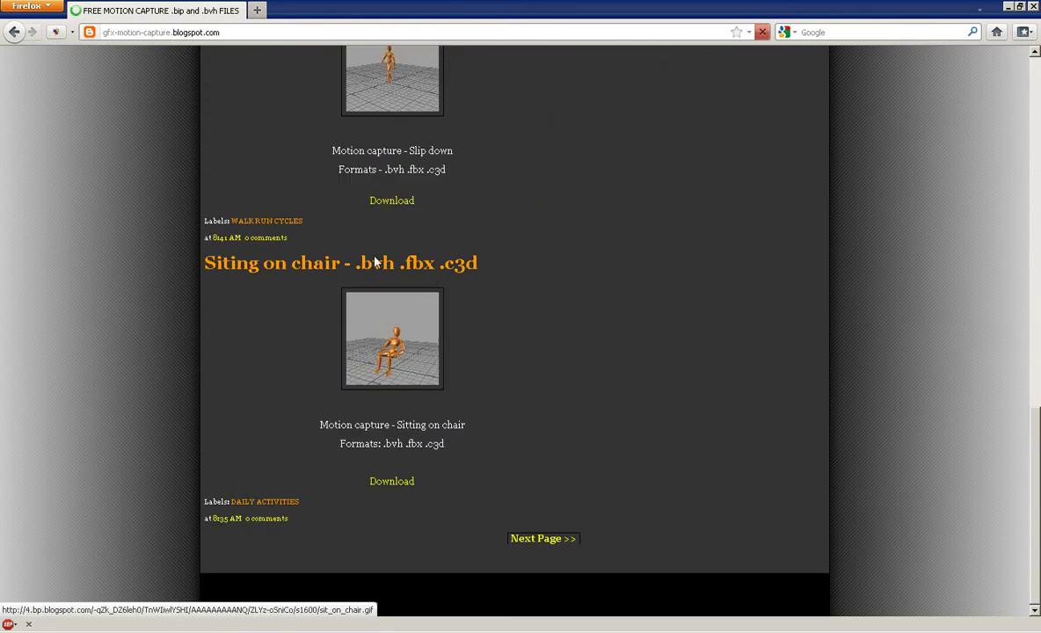
pyautogui.scroll(8, 375, 263)
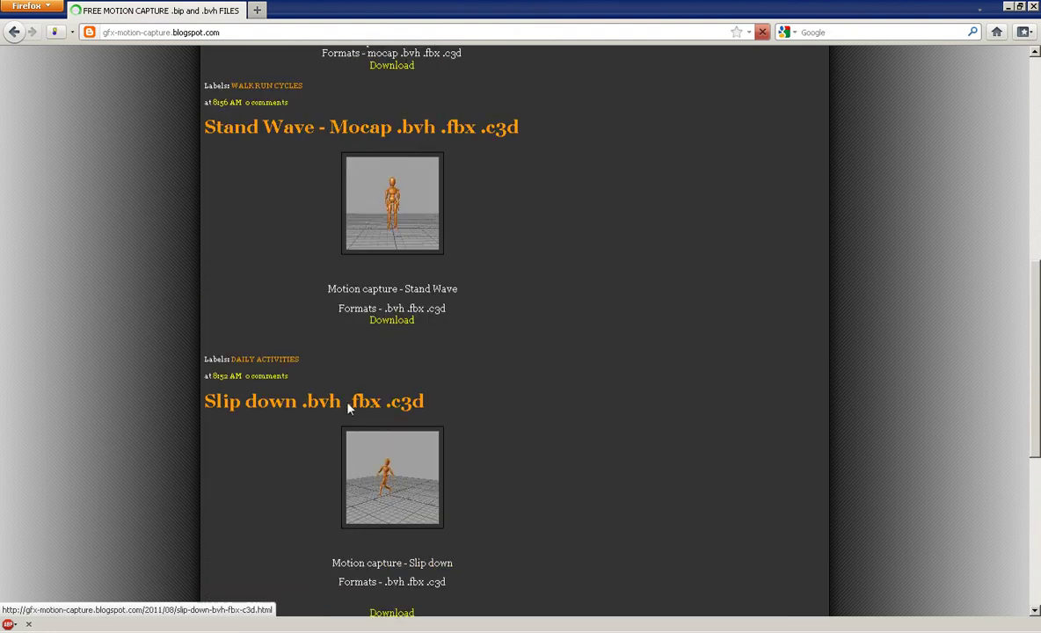
# Run a web search for 'bipedrig'
pyautogui.click(834, 35)
pyautogui.write('bip')
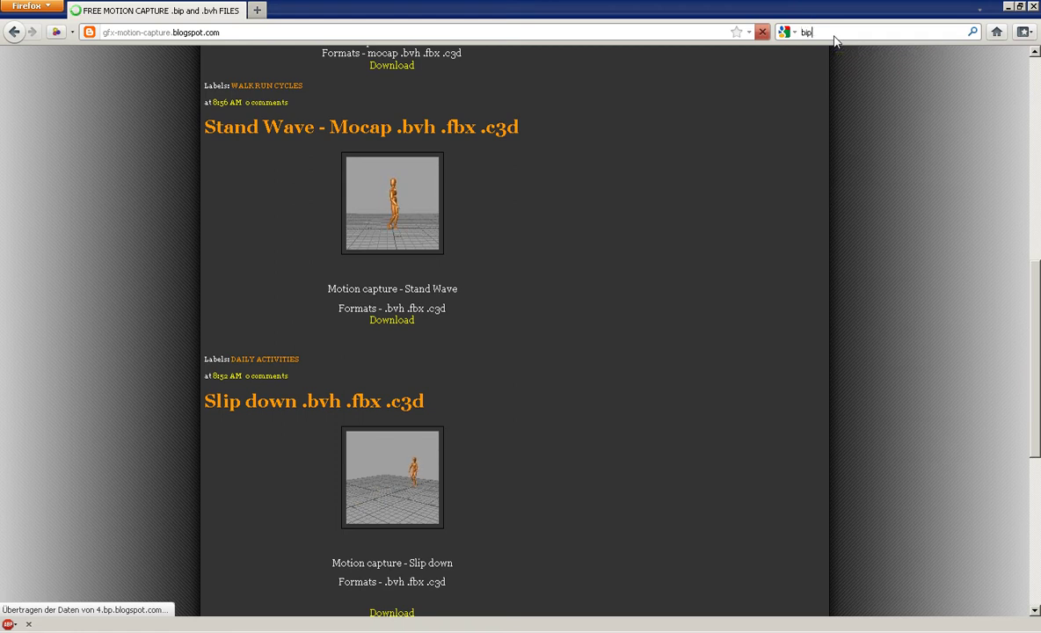
pyautogui.write('edrig')
pyautogui.press('Return')
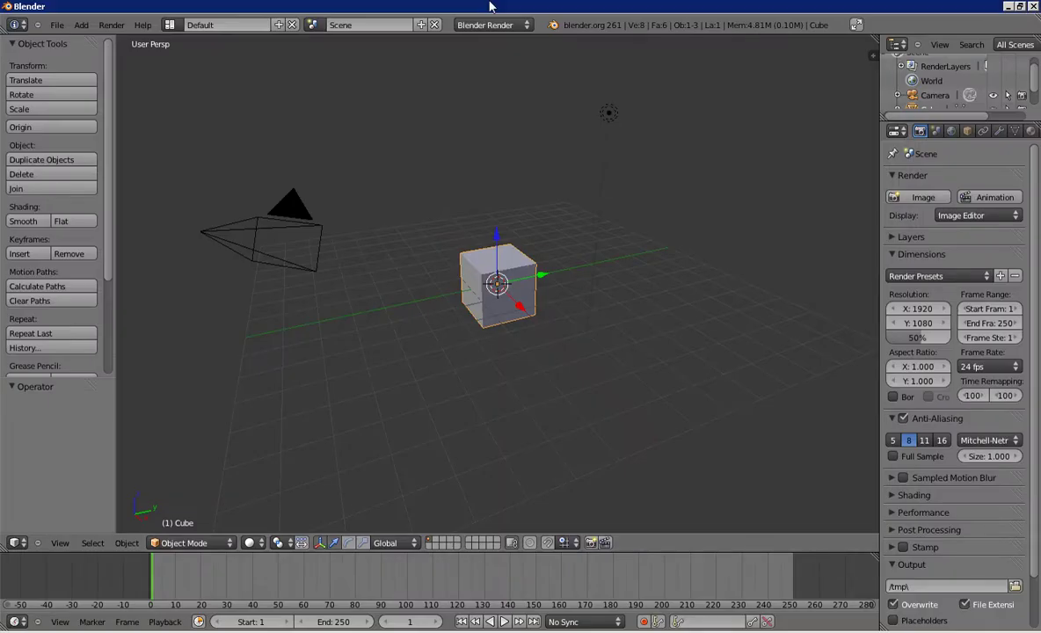
# Import back_flip.bvh from D:\Tutorials\back_flip as a motion capture armature
pyautogui.click(56, 25)
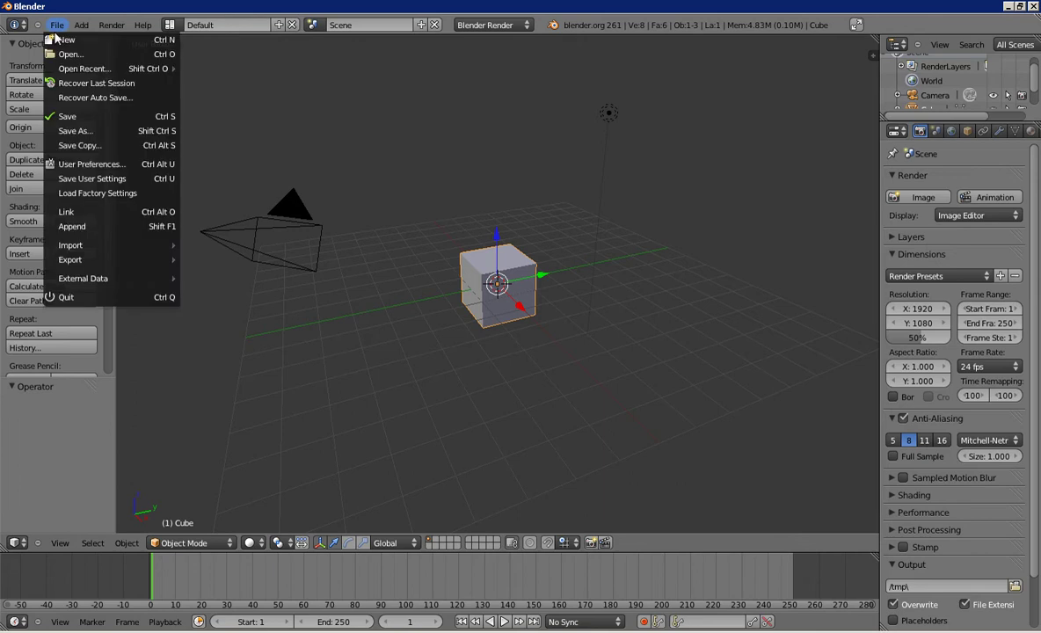
pyautogui.moveTo(161, 246)
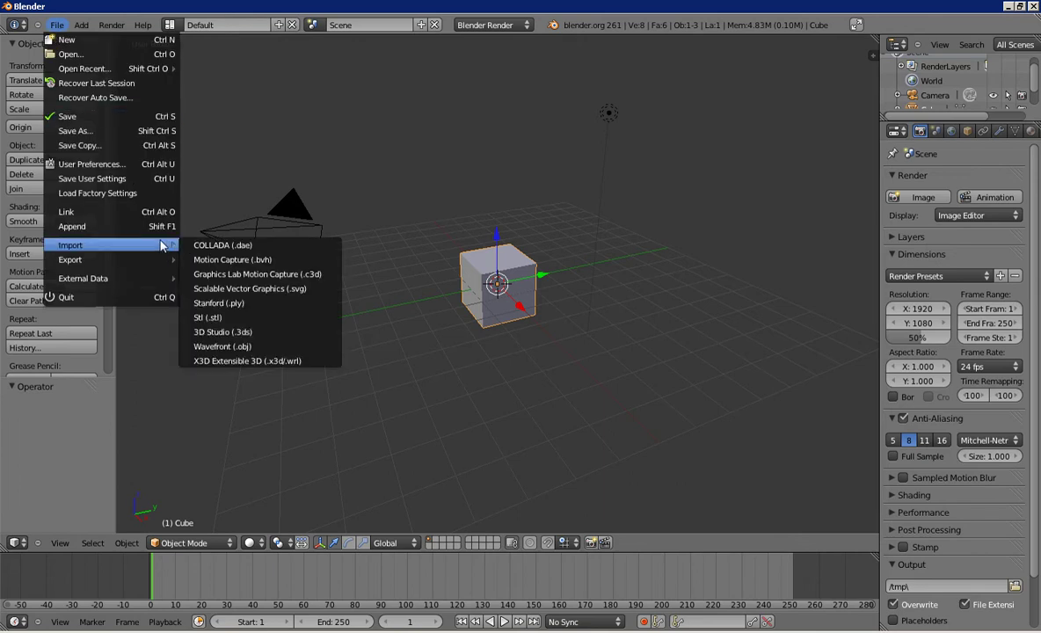
pyautogui.click(215, 262)
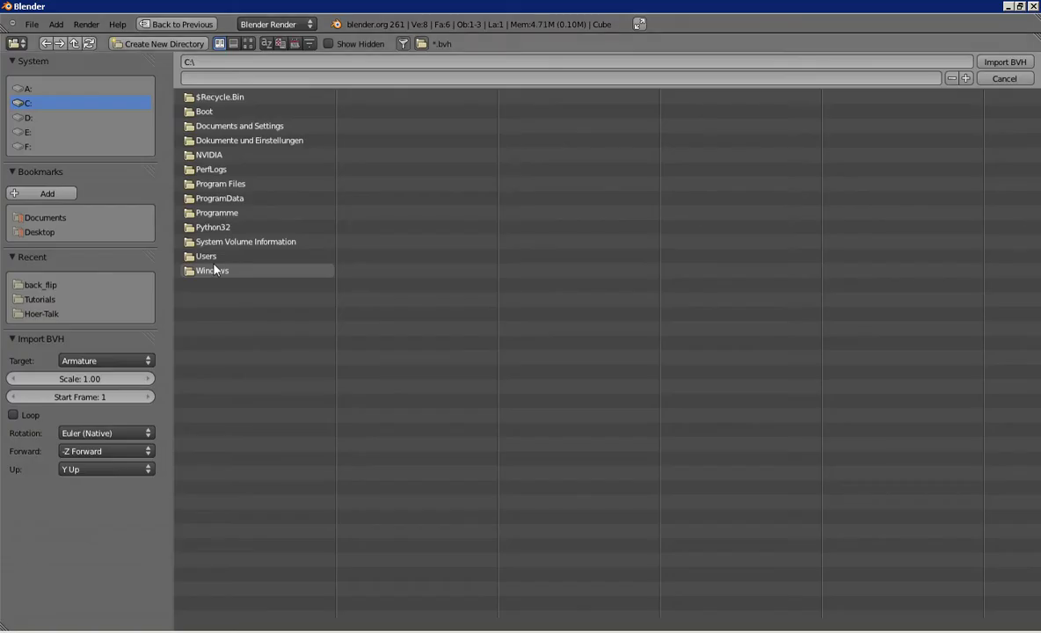
pyautogui.click(39, 287)
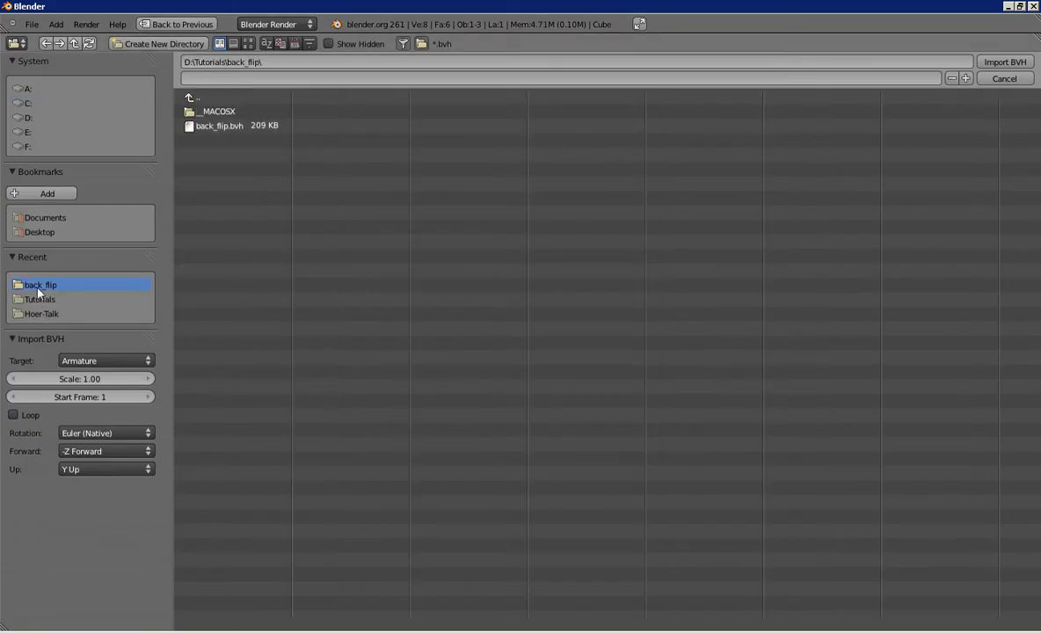
pyautogui.click(220, 97)
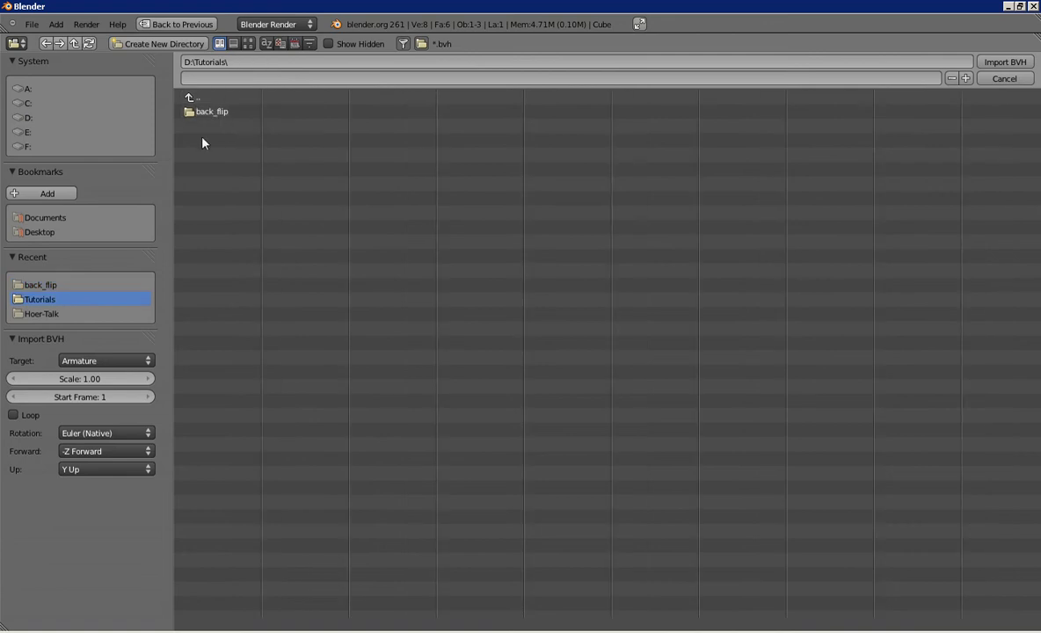
pyautogui.click(208, 113)
pyautogui.click(227, 127)
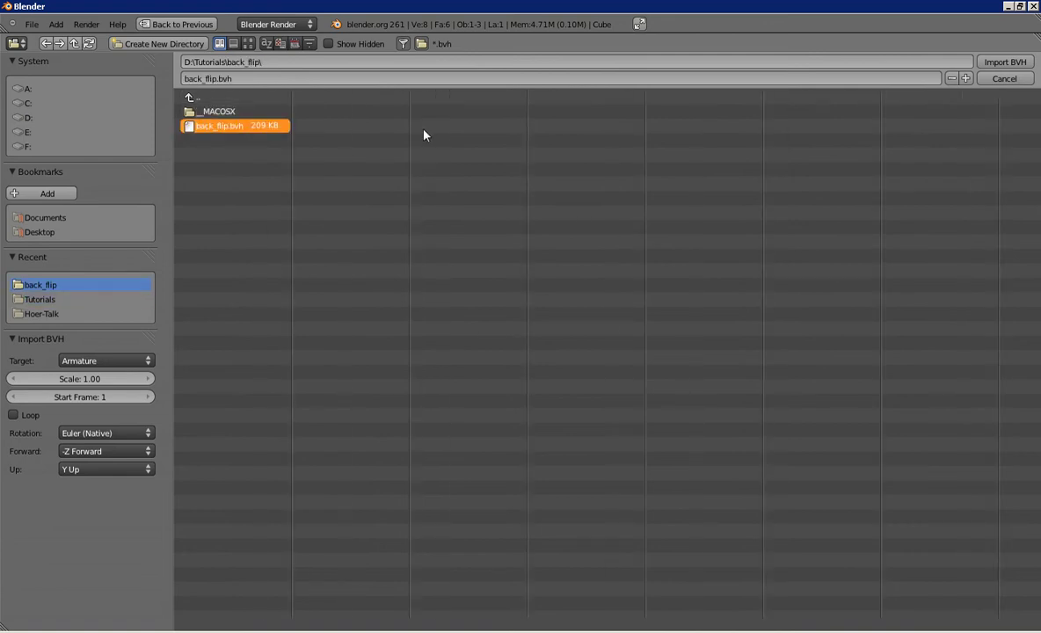
pyautogui.click(1004, 62)
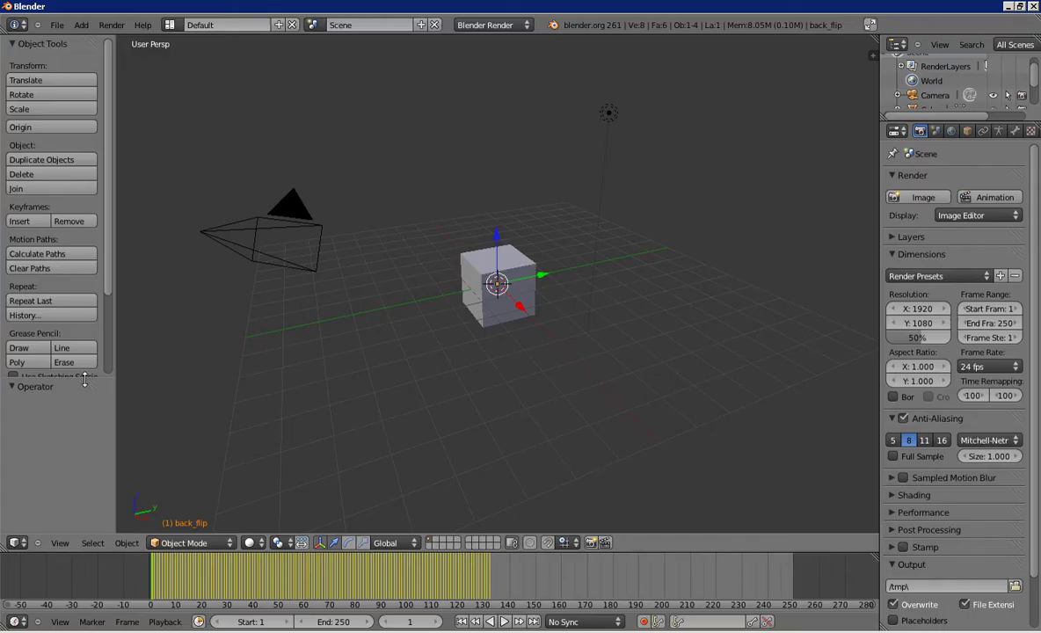
# In right-side view, shrink the huge back_flip armature with two scaling passes
pyautogui.press('KP_3')
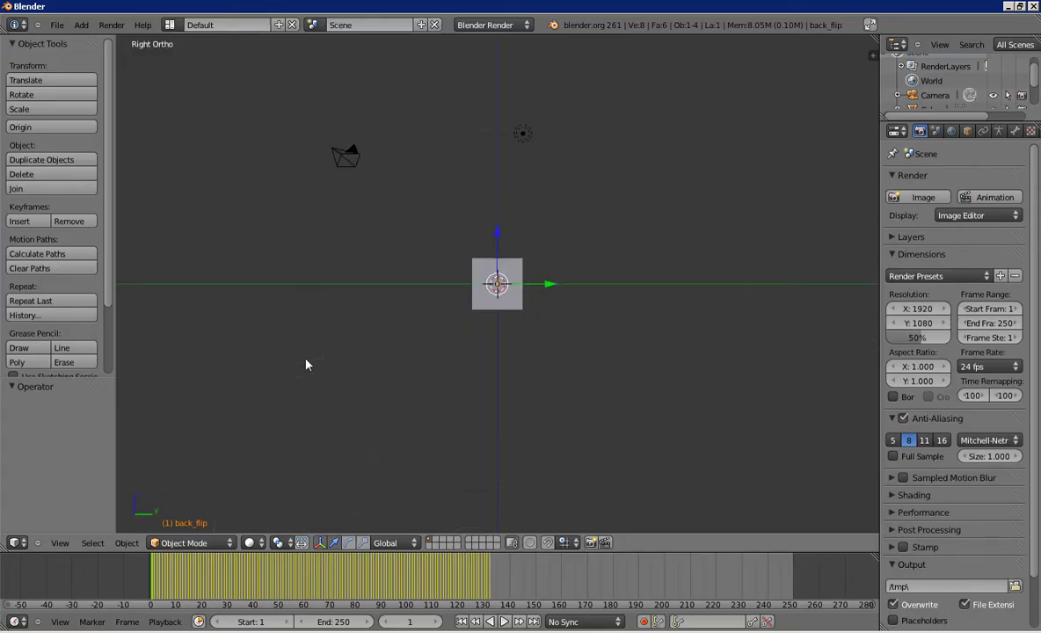
pyautogui.scroll(-8, 376, 264)
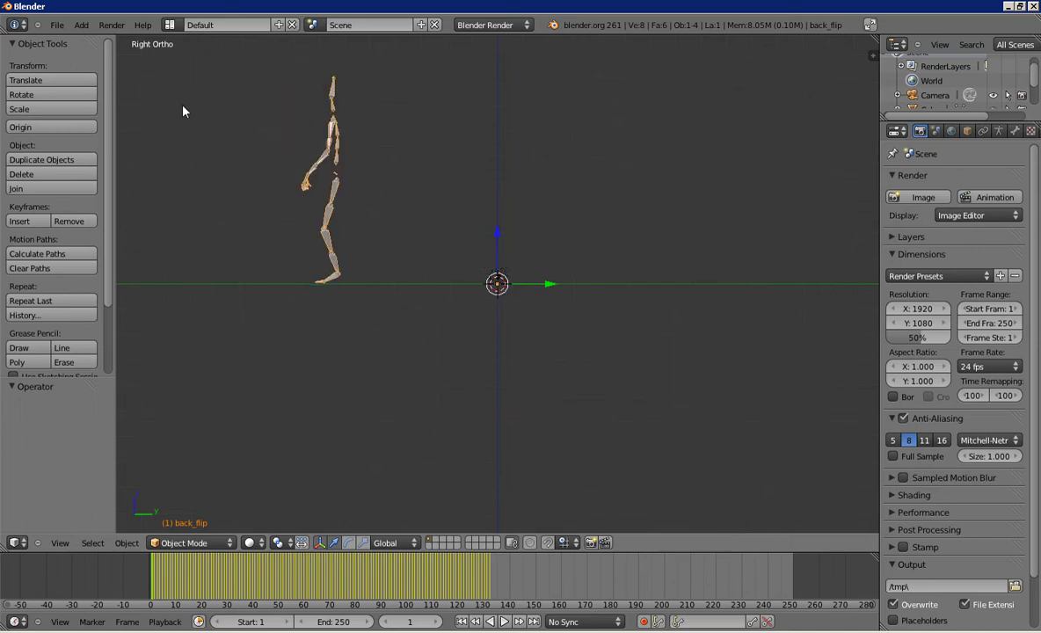
pyautogui.press('s')
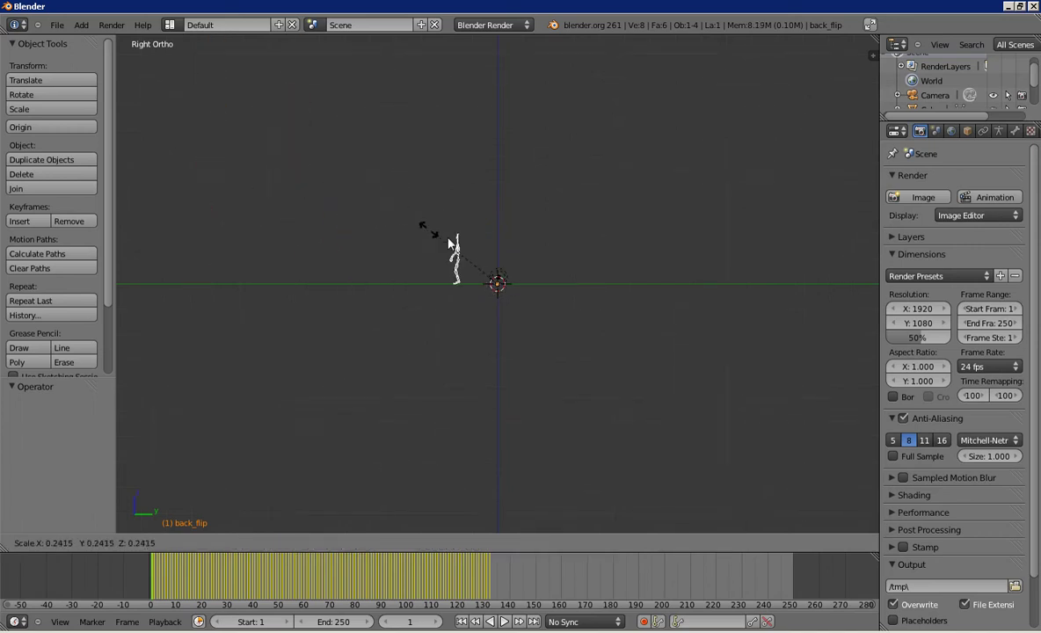
pyautogui.click(475, 269)
pyautogui.press('s')
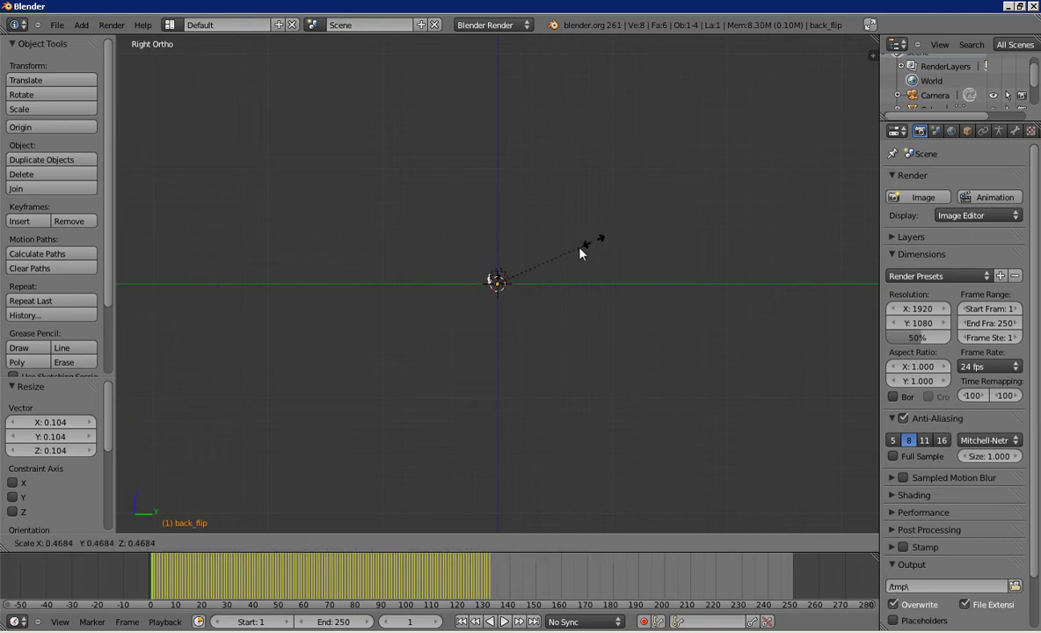
pyautogui.click(530, 269)
pyautogui.moveTo(500, 283); pyautogui.dragTo(624, 295, button='middle')
pyautogui.scroll(8, 534, 290)
# Delete the default cube
pyautogui.rightClick(533, 289)
pyautogui.press('x')
pyautogui.click(532, 289)
# From the front view, scale the back_flip skeleton down again to 0.726
pyautogui.press('KP_1')
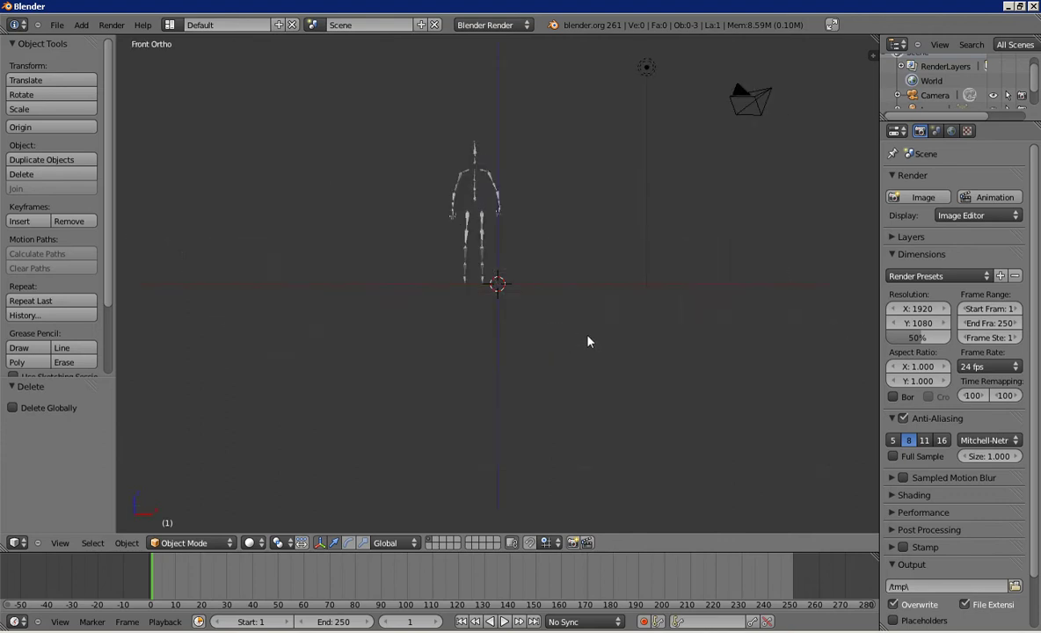
pyautogui.rightClick(493, 282)
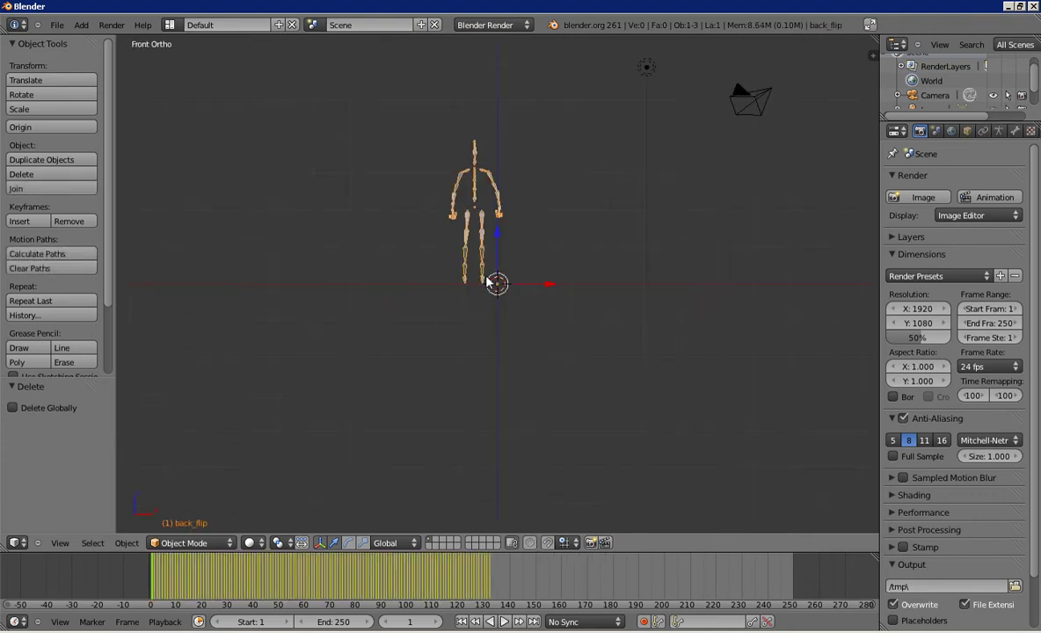
pyautogui.press('s')
pyautogui.click(666, 299)
pyautogui.moveTo(395, 146); pyautogui.dragTo(501, 268, button='middle')
# Browse to the Group folder in D:\Tutorials\biped_rig_25.blend and pick Biped_Rig for appending
pyautogui.click(56, 25)
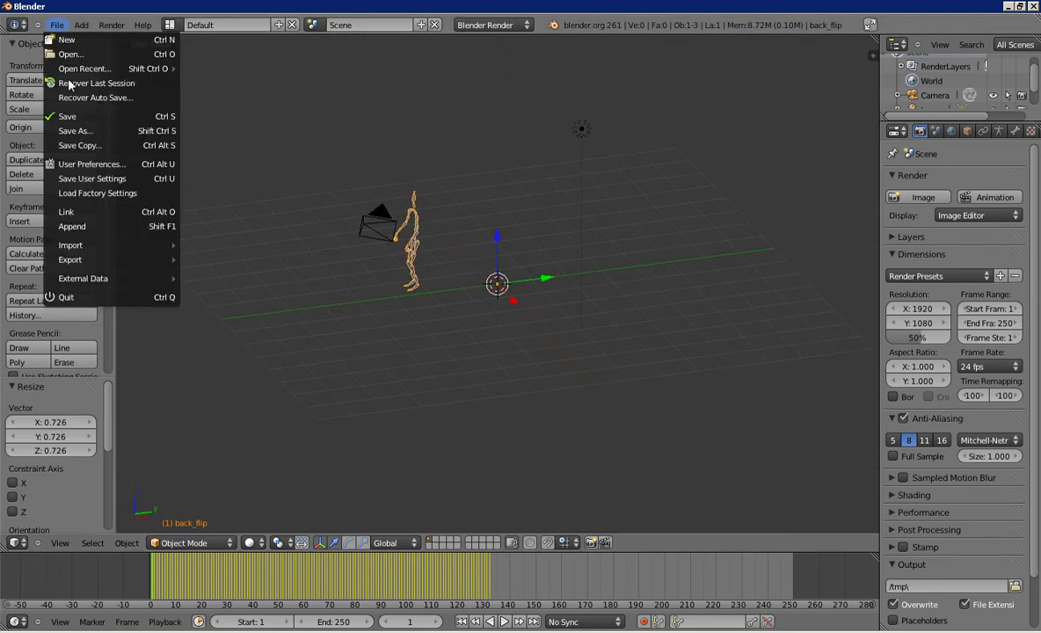
pyautogui.click(72, 226)
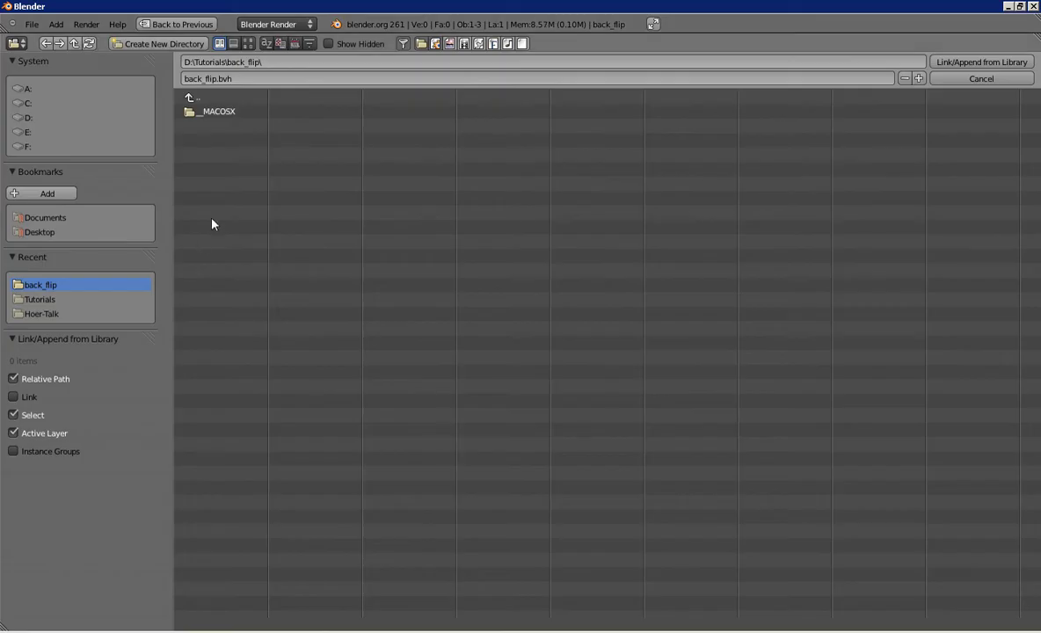
pyautogui.click(209, 97)
pyautogui.click(231, 127)
pyautogui.click(230, 159)
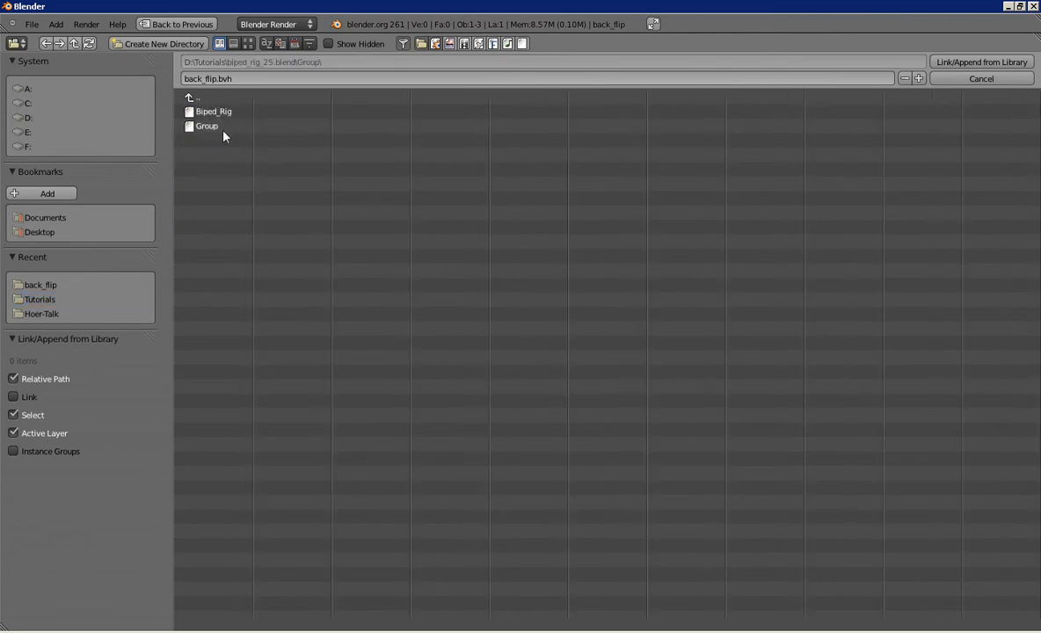
pyautogui.click(214, 111)
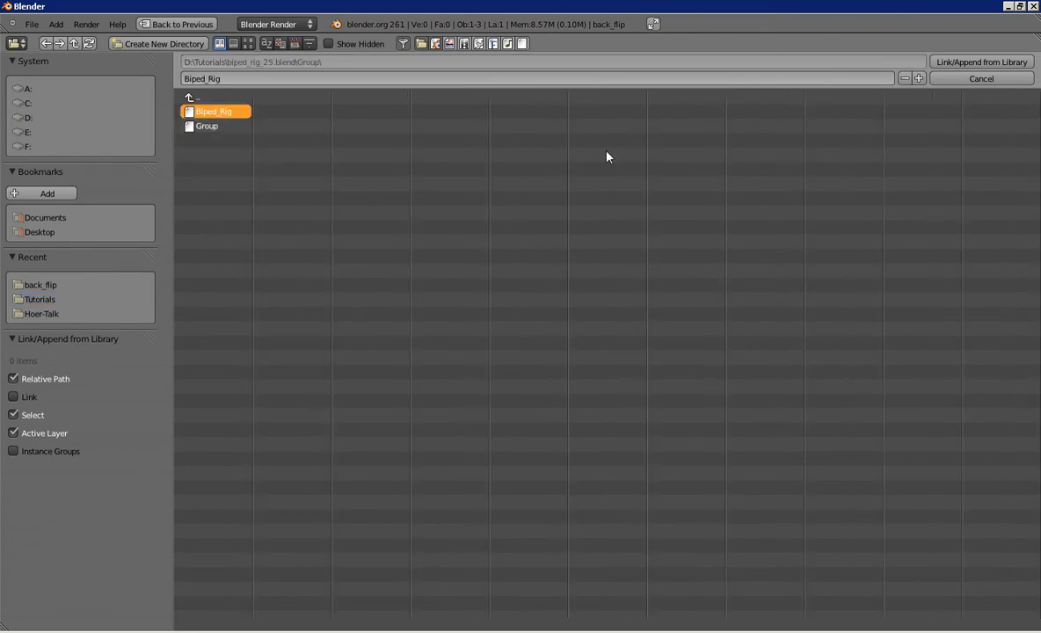
# Append the Biped_Rig group and move the mannequin into a new position
pyautogui.click(962, 63)
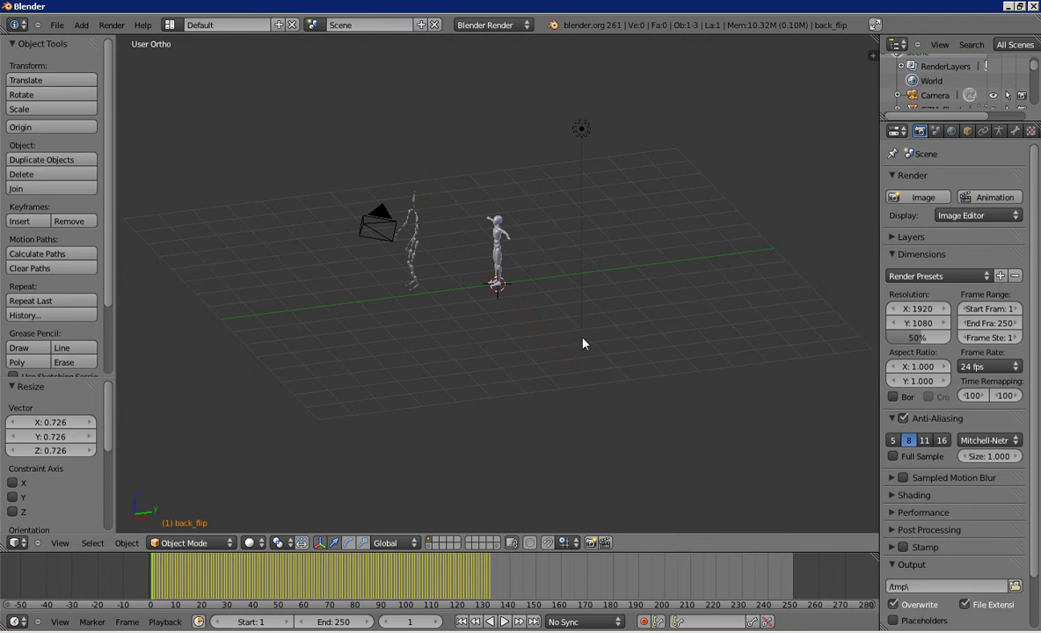
pyautogui.rightClick(497, 250)
pyautogui.moveTo(440, 312); pyautogui.dragTo(491, 293, button='middle')
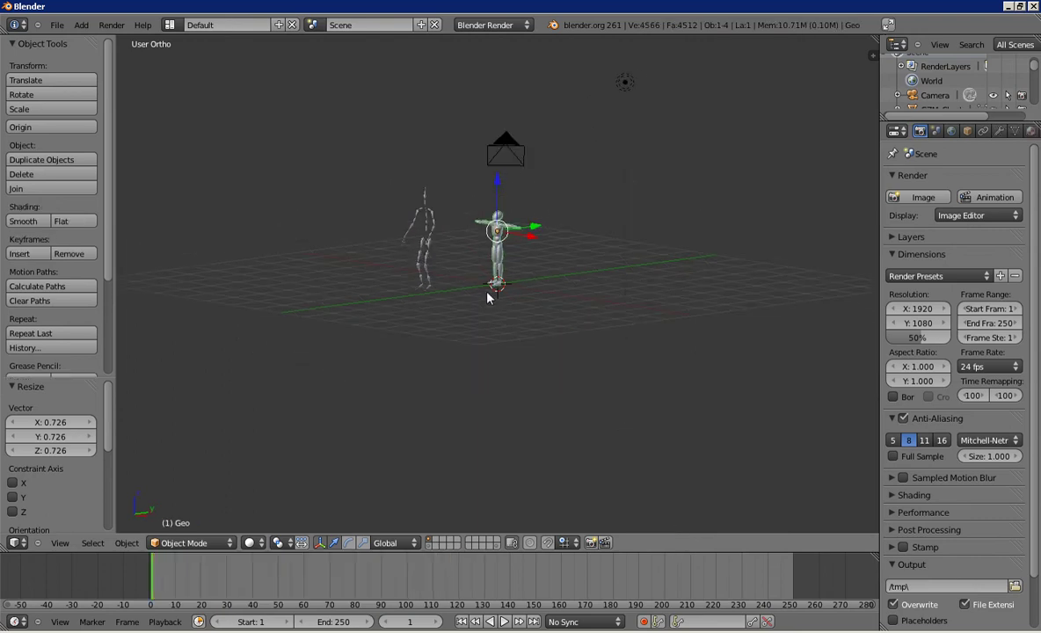
pyautogui.press('KP_1')
pyautogui.scroll(8, 488, 296)
pyautogui.press('g')
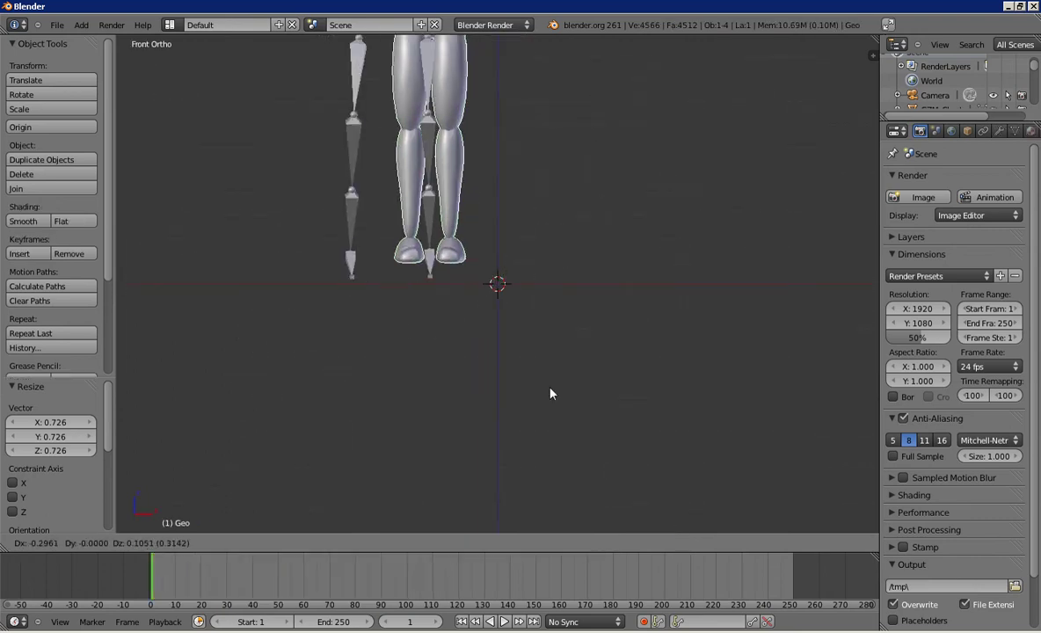
pyautogui.click(625, 193)
# Scale the back_flip skeleton to 0.713 to match the mannequin
pyautogui.press('Tab')
pyautogui.scroll(-5, 469, 367)
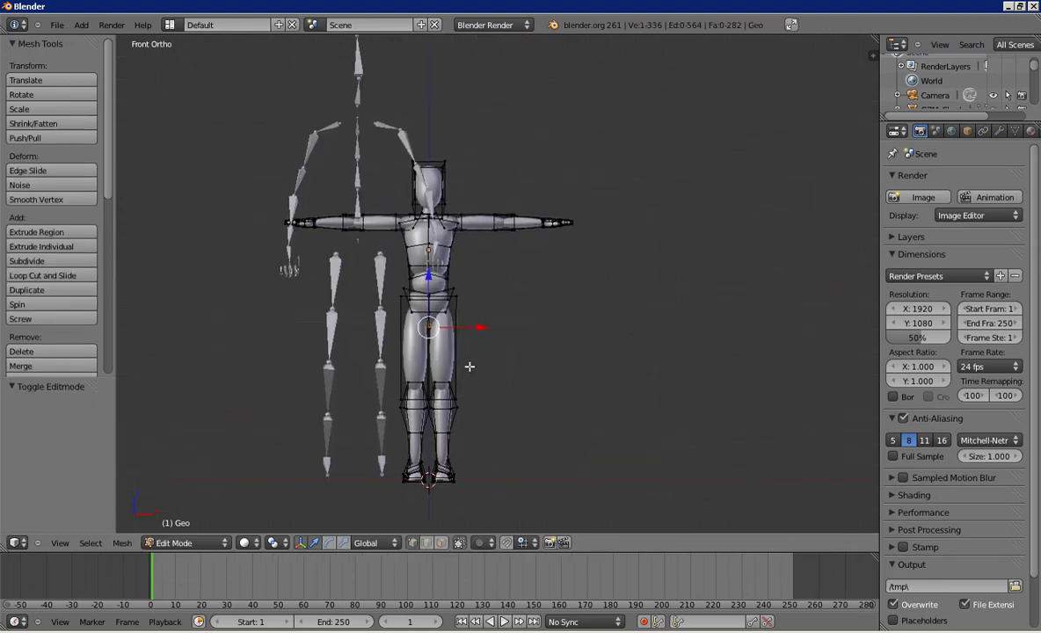
pyautogui.press('Tab')
pyautogui.moveTo(470, 366); pyautogui.dragTo(429, 324, button='middle')
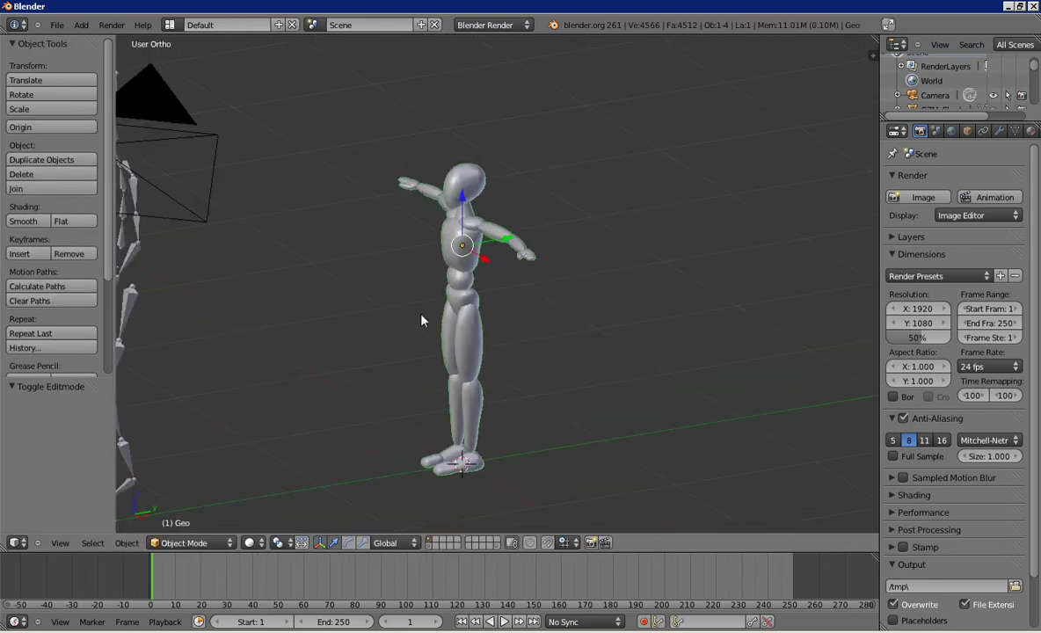
pyautogui.press('KP_1')
pyautogui.rightClick(352, 157)
pyautogui.press('s')
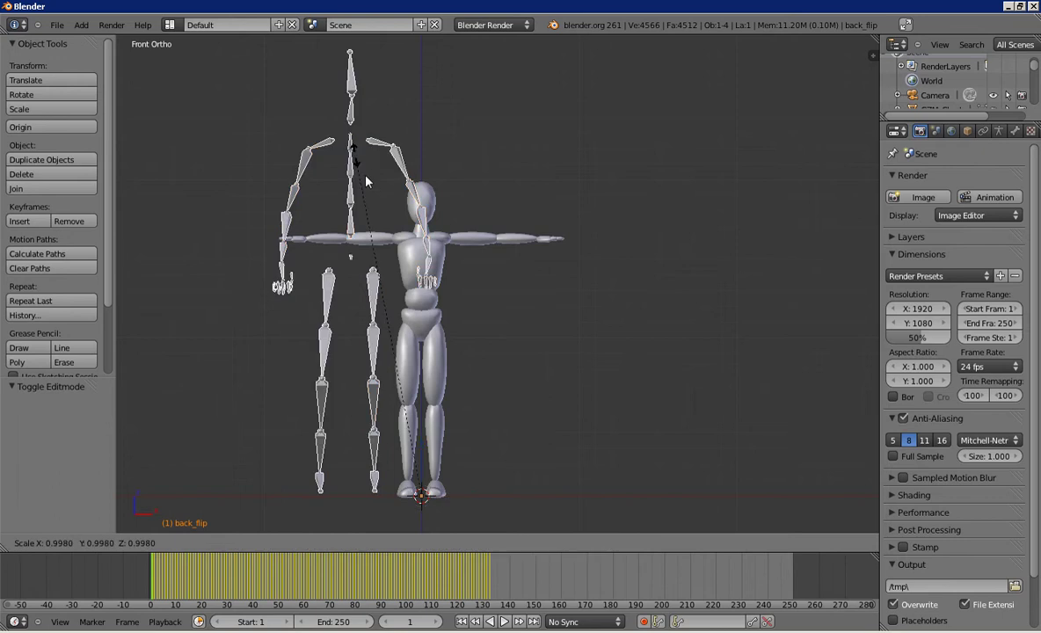
pyautogui.click(390, 254)
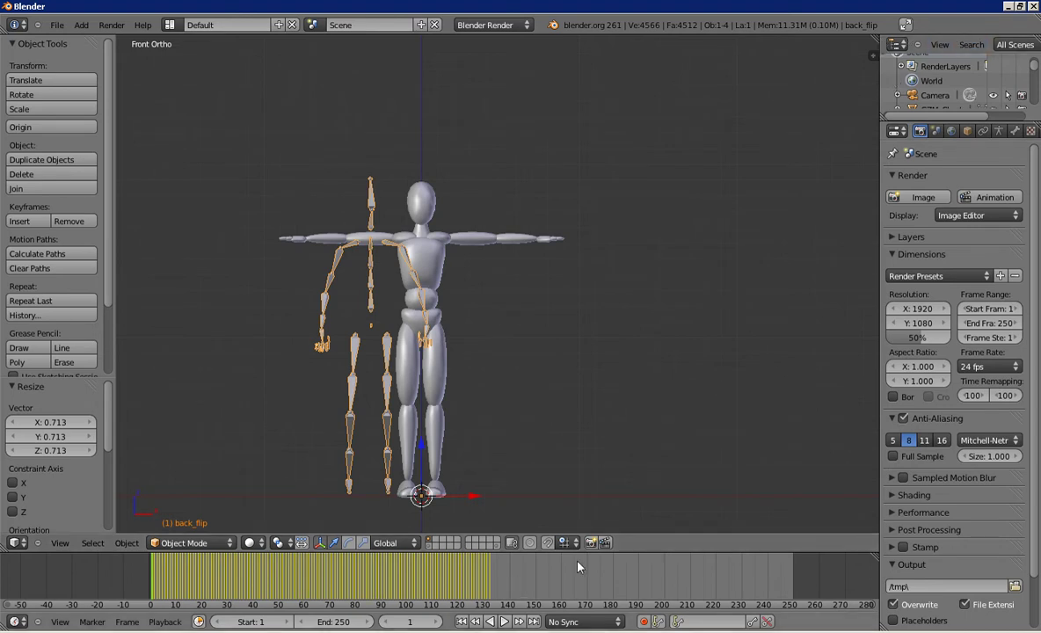
# Split the 3D view, make the right half an Action Editor, and unlink back_flip
pyautogui.moveTo(875, 44); pyautogui.dragTo(457, 352)
pyautogui.click(474, 544)
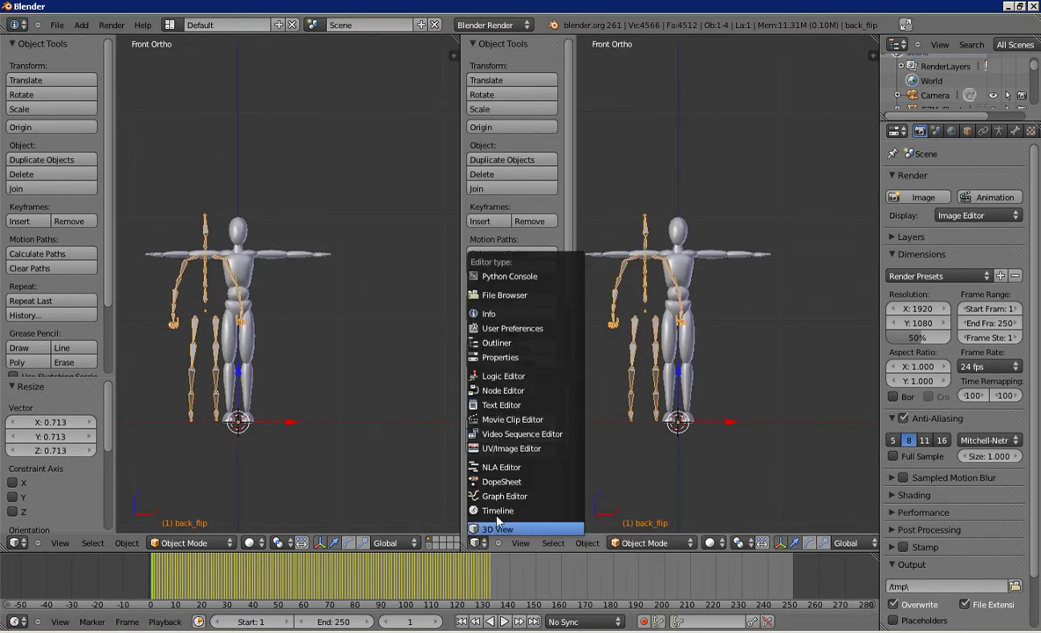
pyautogui.click(498, 447)
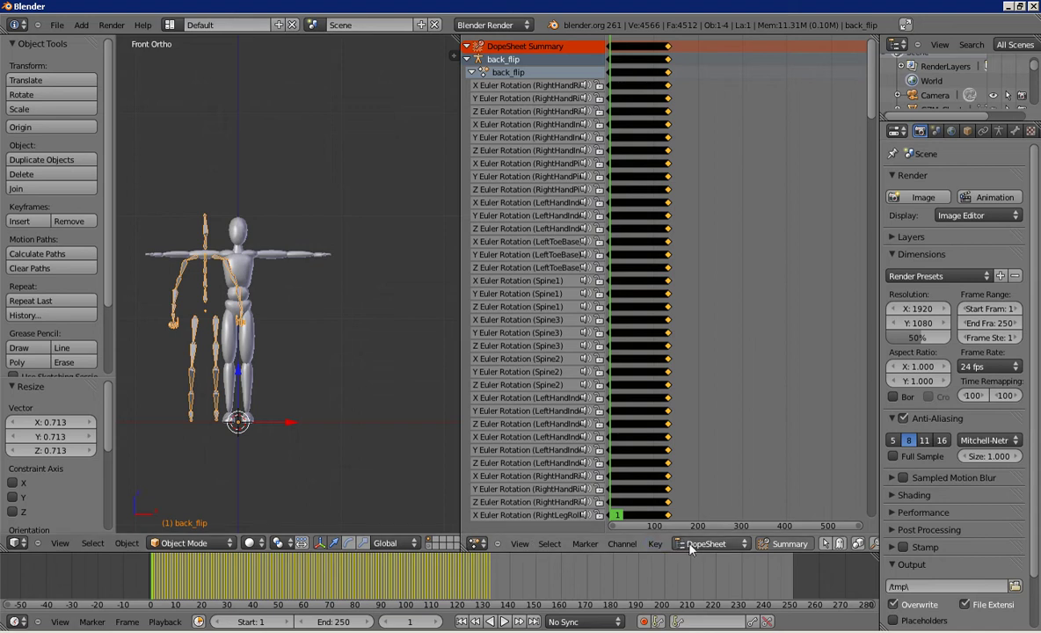
pyautogui.click(691, 546)
pyautogui.click(645, 480)
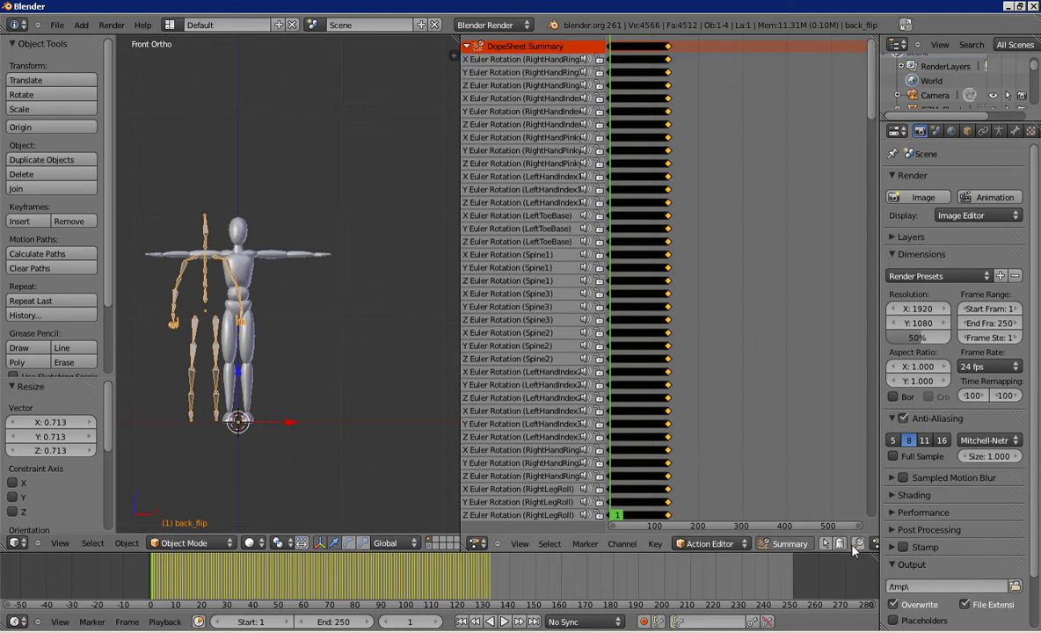
pyautogui.scroll(-5, 721, 546)
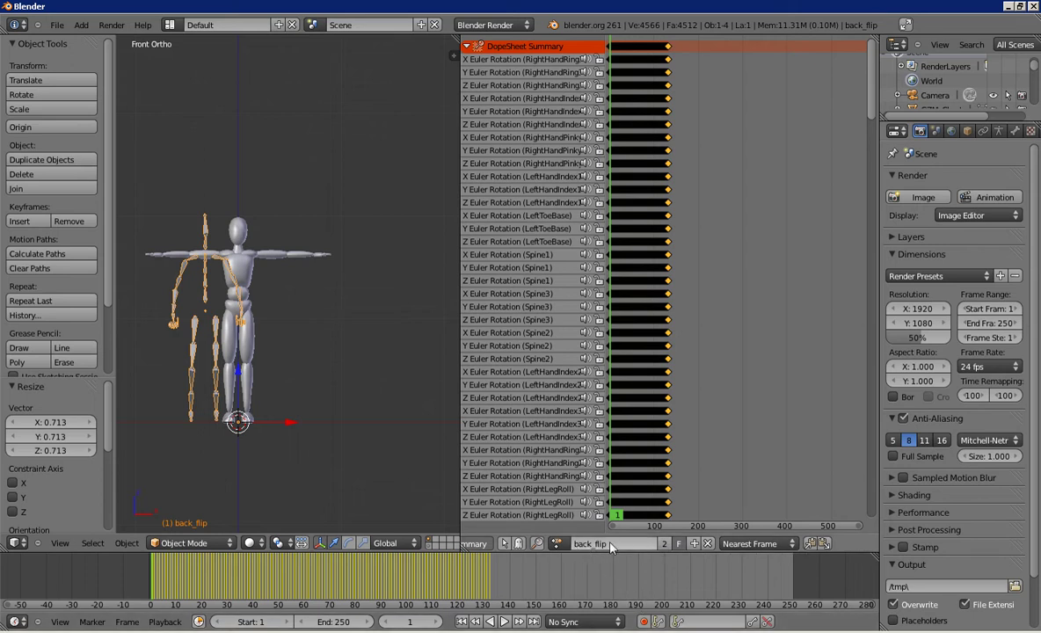
pyautogui.click(555, 546)
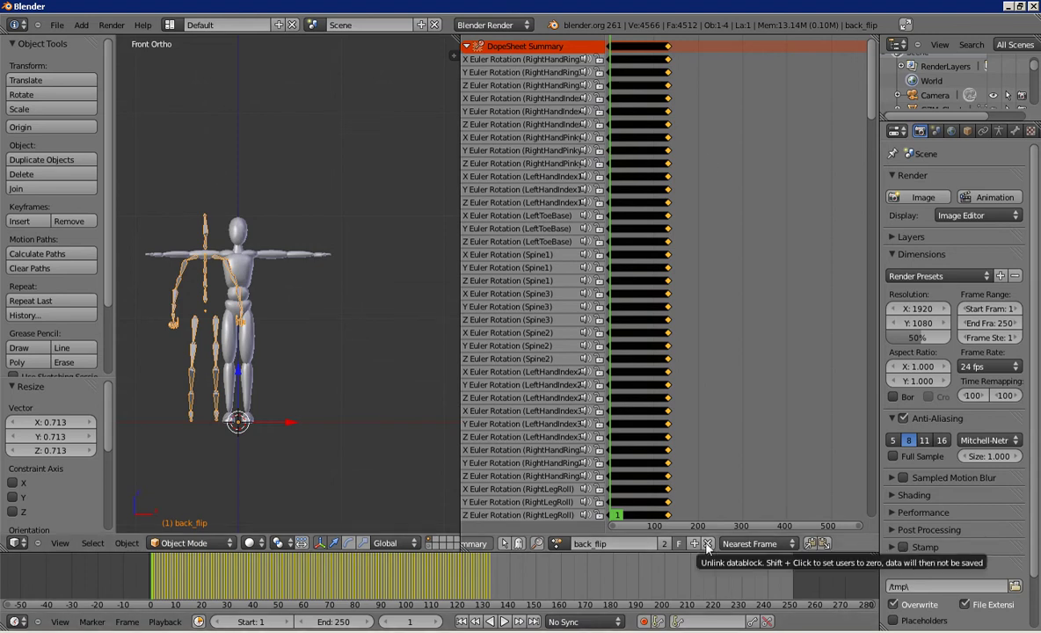
pyautogui.click(709, 545)
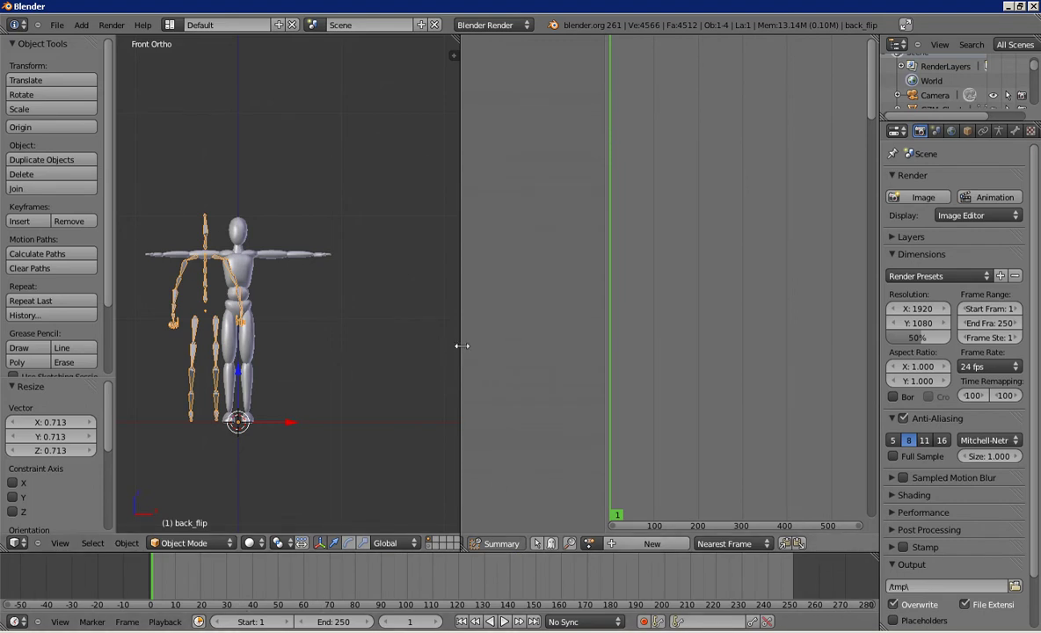
# Widen the 3D view and slide the skeleton along Y and X into the mannequin
pyautogui.moveTo(462, 346); pyautogui.dragTo(800, 345)
pyautogui.moveTo(532, 360); pyautogui.dragTo(383, 397, button='middle')
pyautogui.press('KP_3')
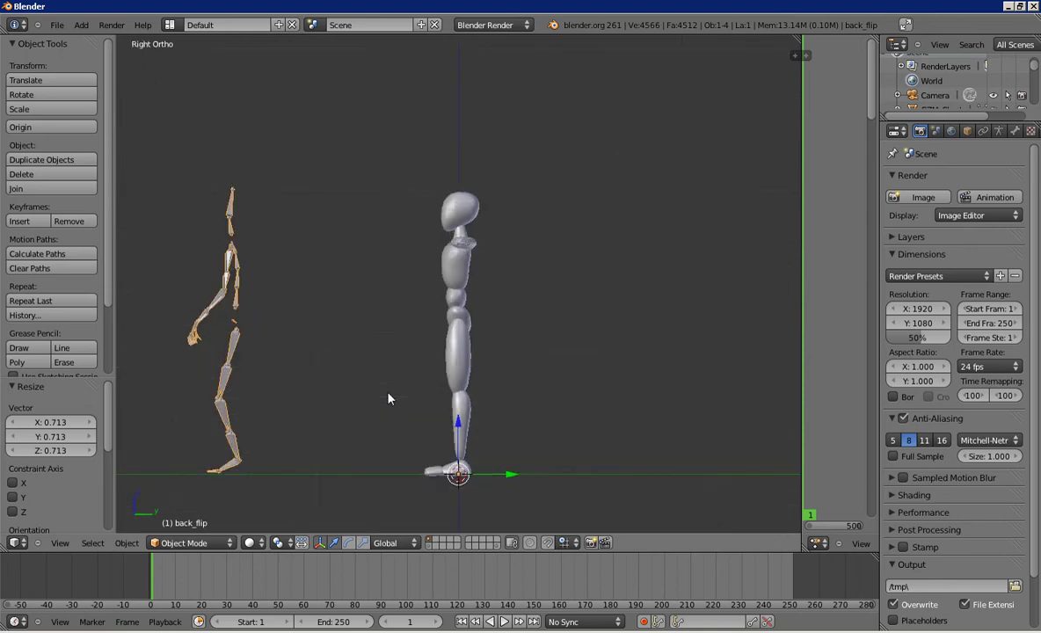
pyautogui.moveTo(502, 478); pyautogui.dragTo(727, 489)
pyautogui.press('KP_1')
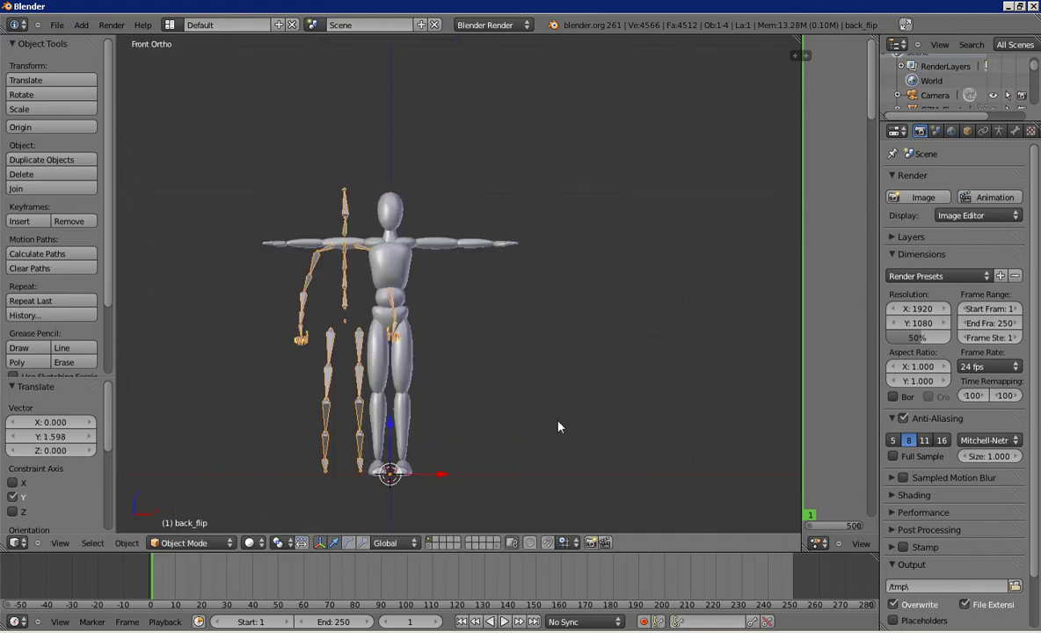
pyautogui.moveTo(428, 475); pyautogui.dragTo(474, 494)
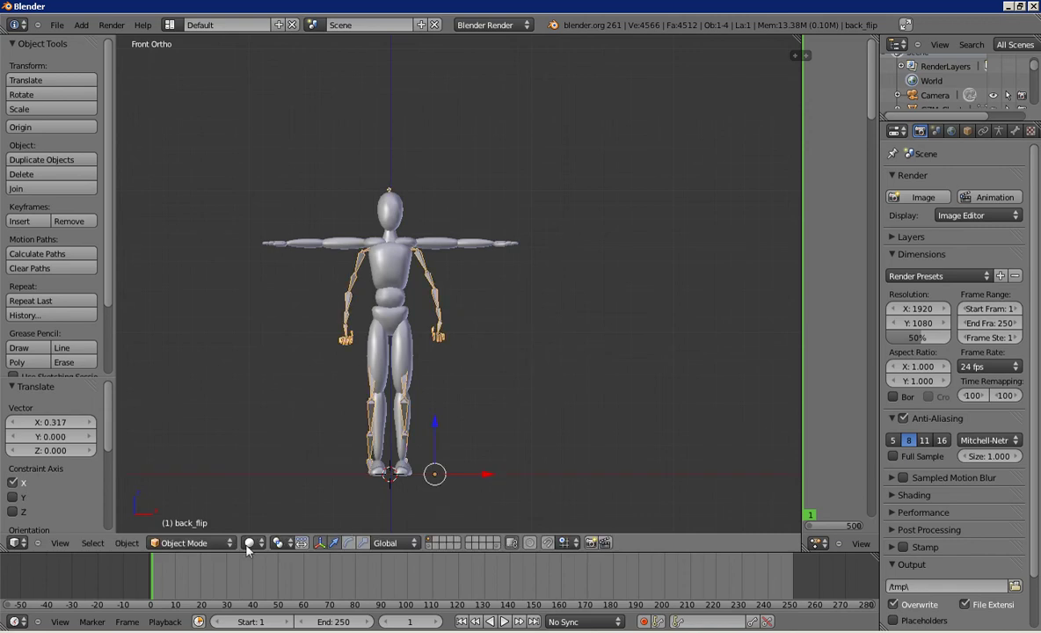
# Clear the skeleton's bone rotations in Pose Mode, then return to Object Mode
pyautogui.click(190, 542)
pyautogui.click(216, 498)
pyautogui.press('a')
pyautogui.press('a')
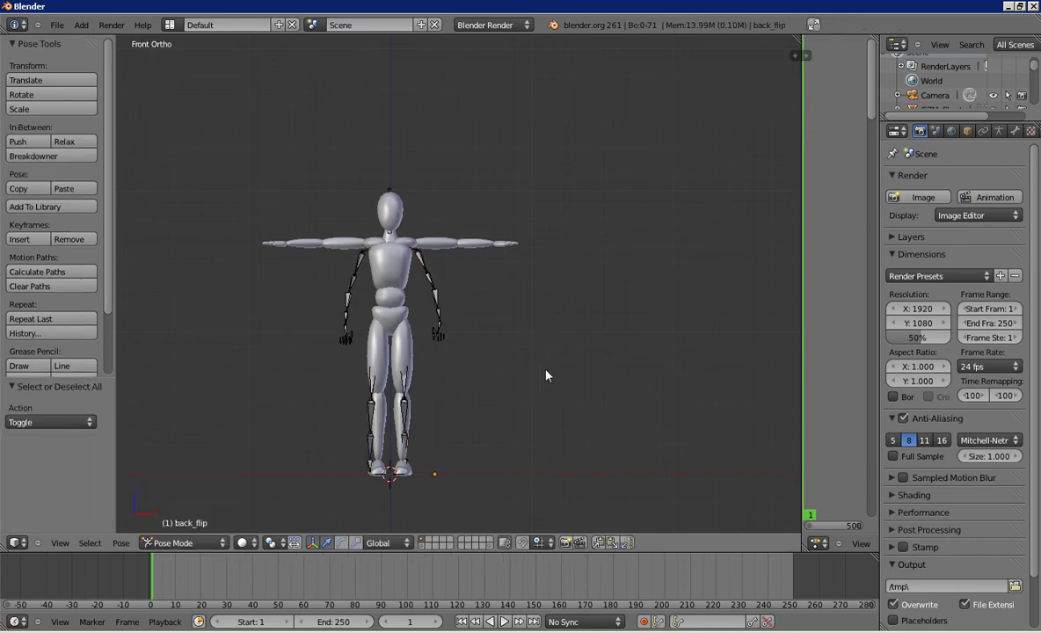
pyautogui.press('a')
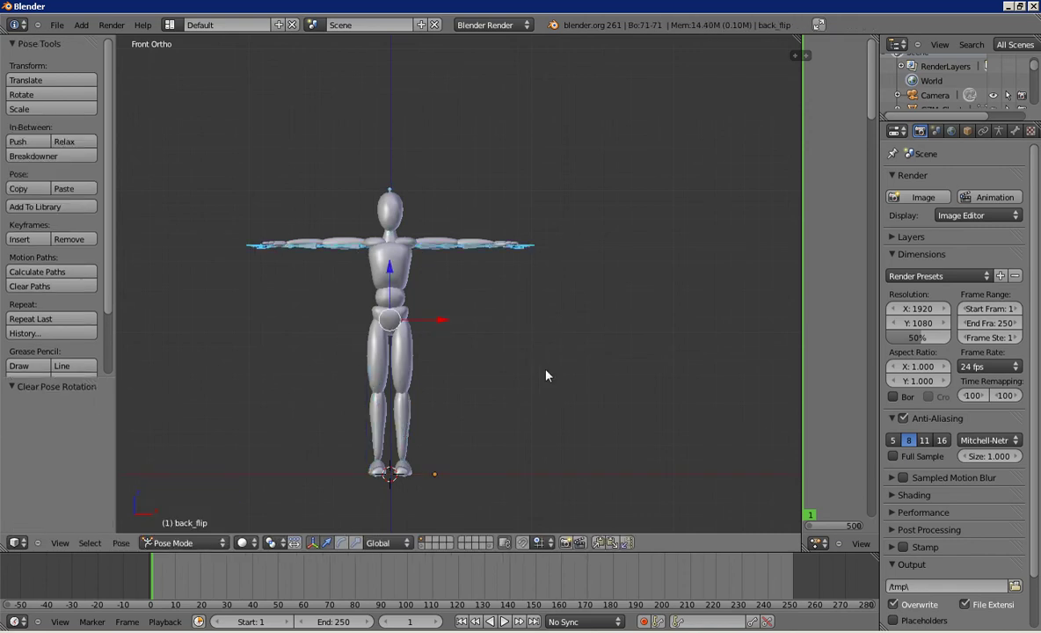
pyautogui.press('Tab')
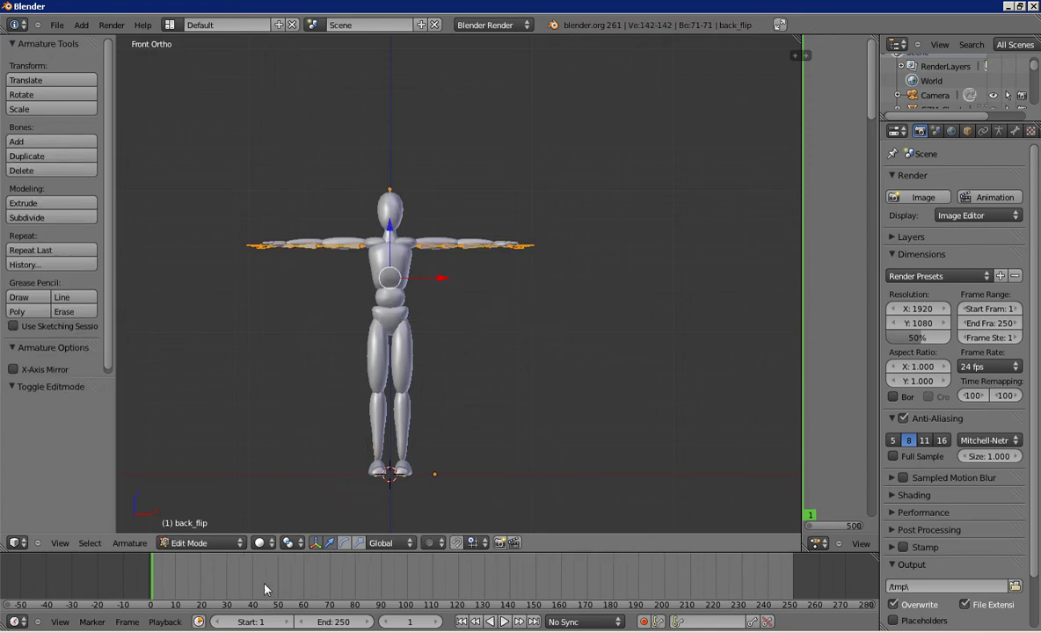
pyautogui.click(192, 543)
pyautogui.click(192, 529)
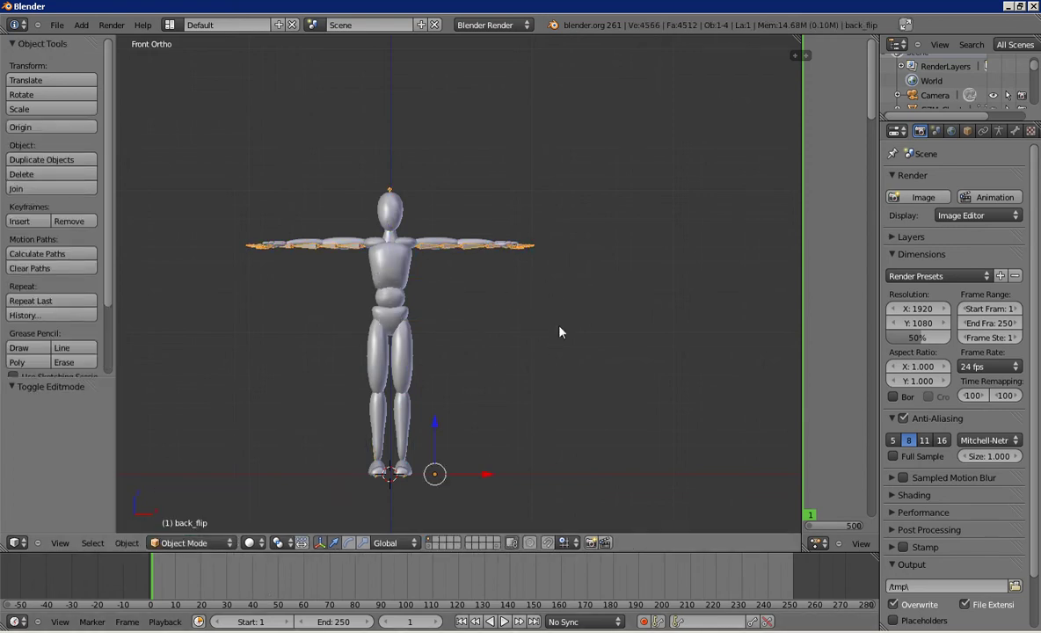
# Scale the back_flip armature up to 1.012
pyautogui.press('s')
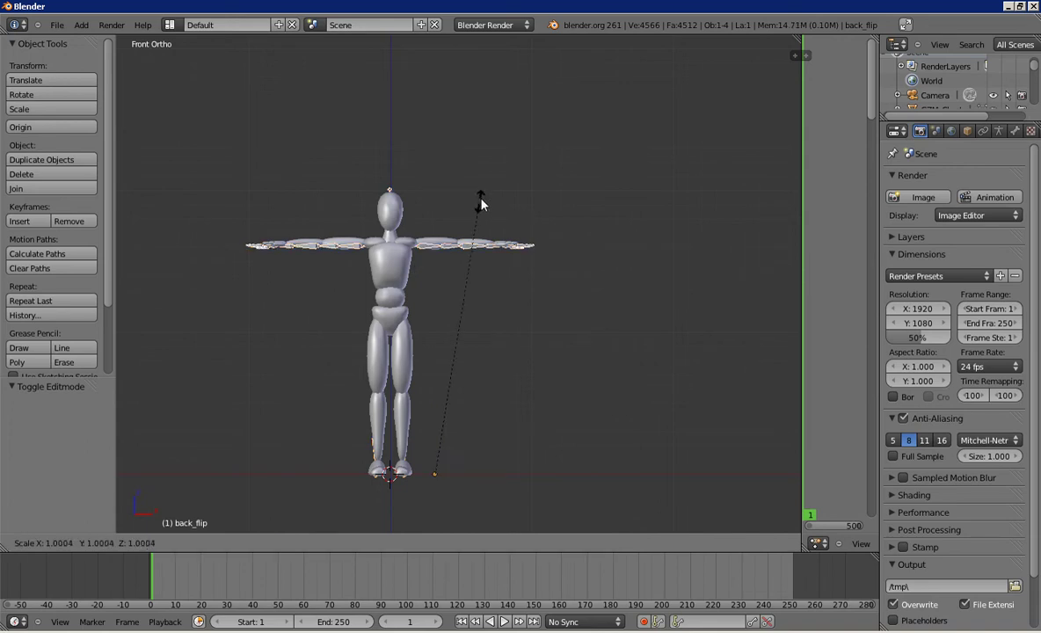
pyautogui.click(499, 280)
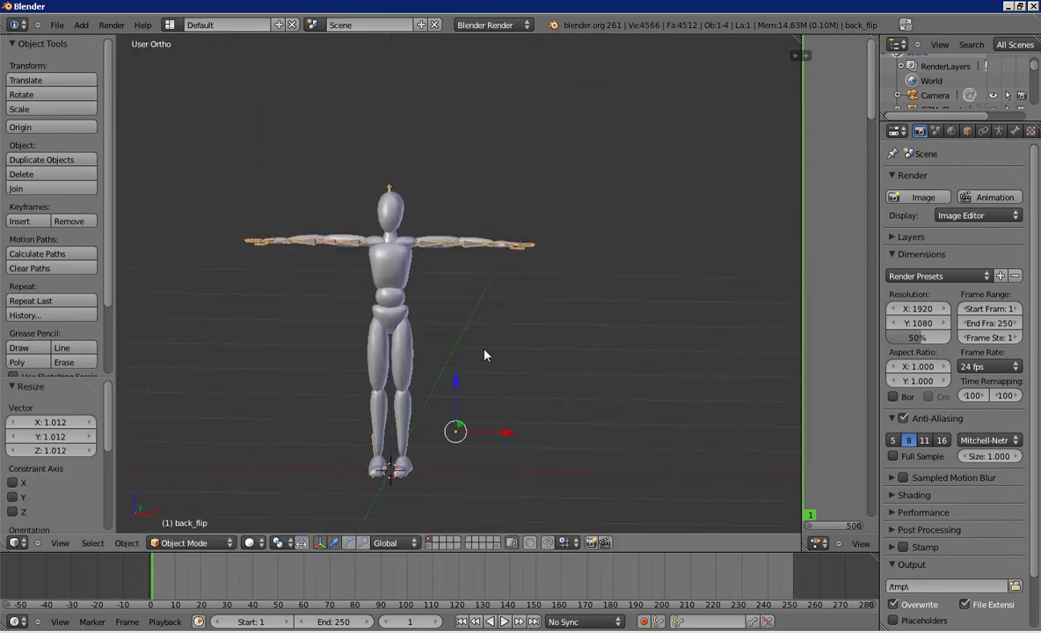
pyautogui.moveTo(485, 356); pyautogui.dragTo(352, 370, button='middle')
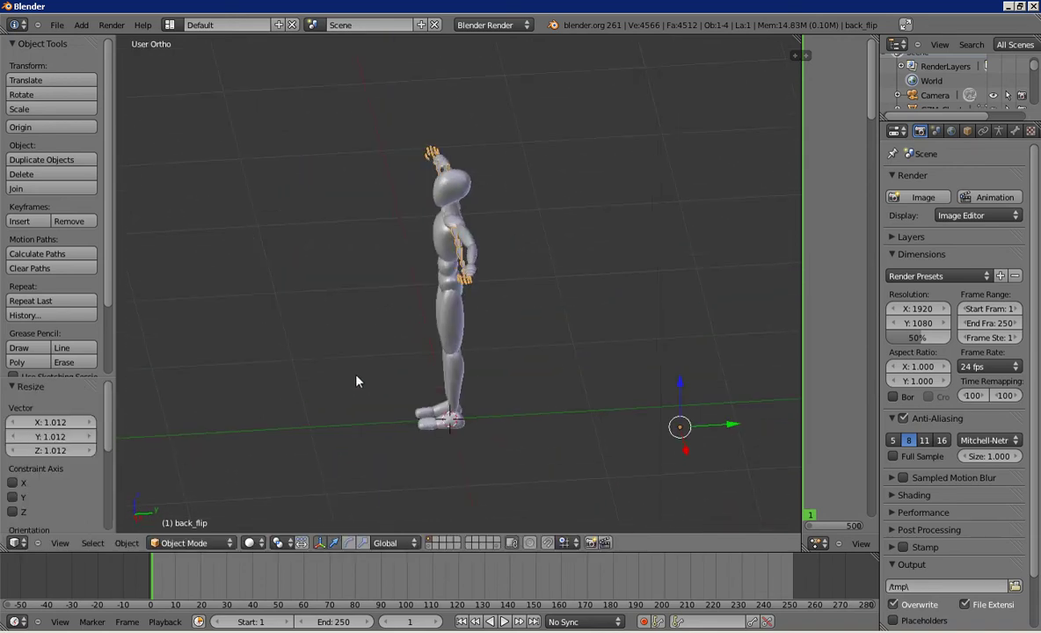
# In top-view edit mode, box-select the elbow vertices on both mannequin arms, including hidden ones
pyautogui.rightClick(473, 262)
pyautogui.press('Tab')
pyautogui.press('KP_7')
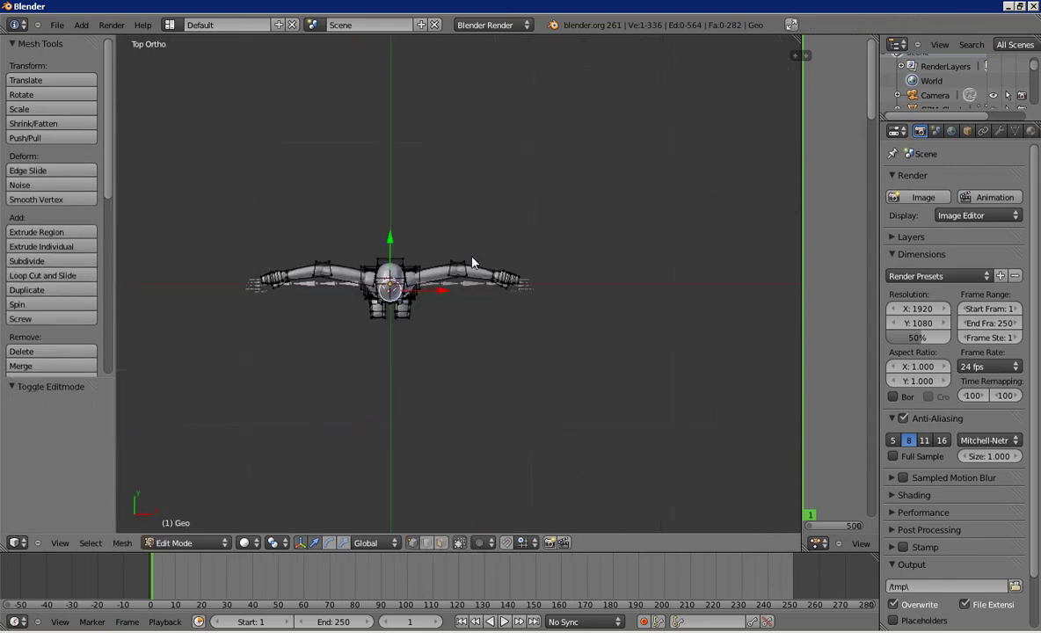
pyautogui.rightClick(463, 260)
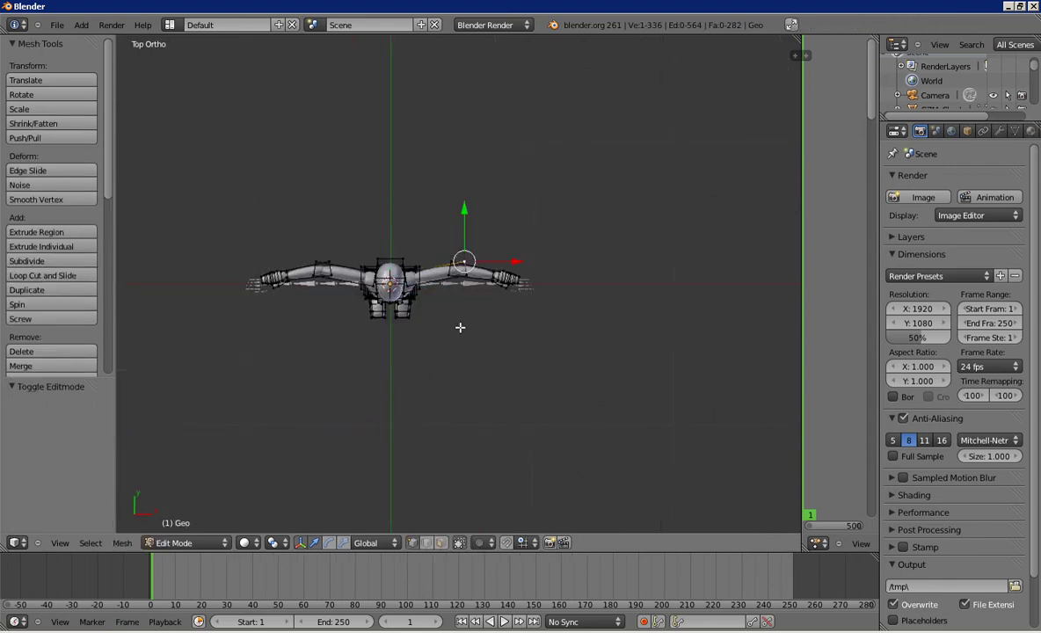
pyautogui.click(459, 543)
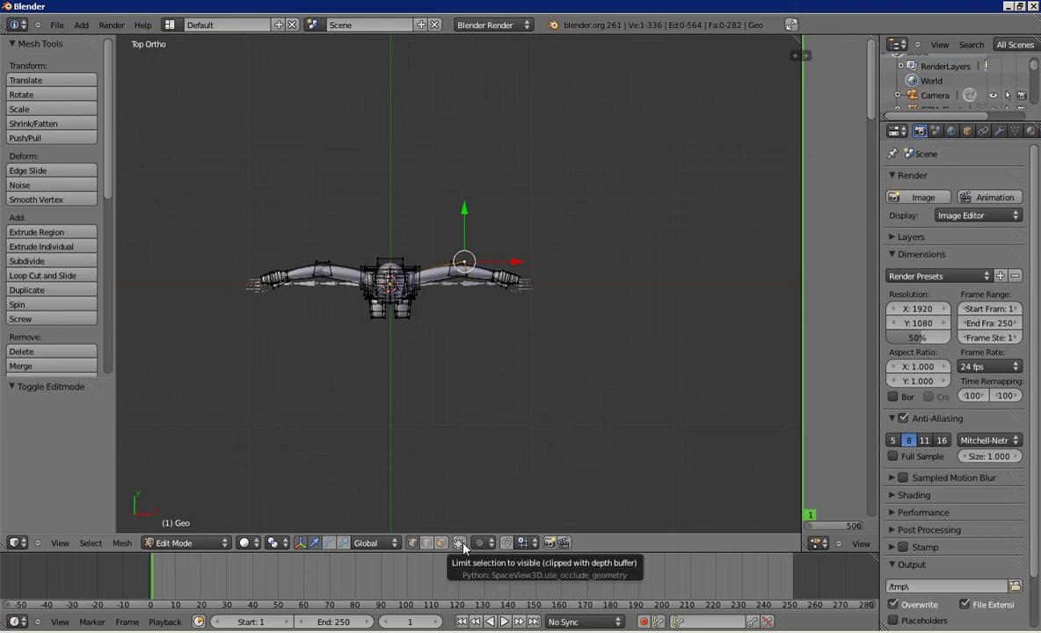
pyautogui.press('b')
pyautogui.moveTo(431, 195); pyautogui.dragTo(472, 320)
pyautogui.moveTo(266, 212); pyautogui.dragTo(334, 317)
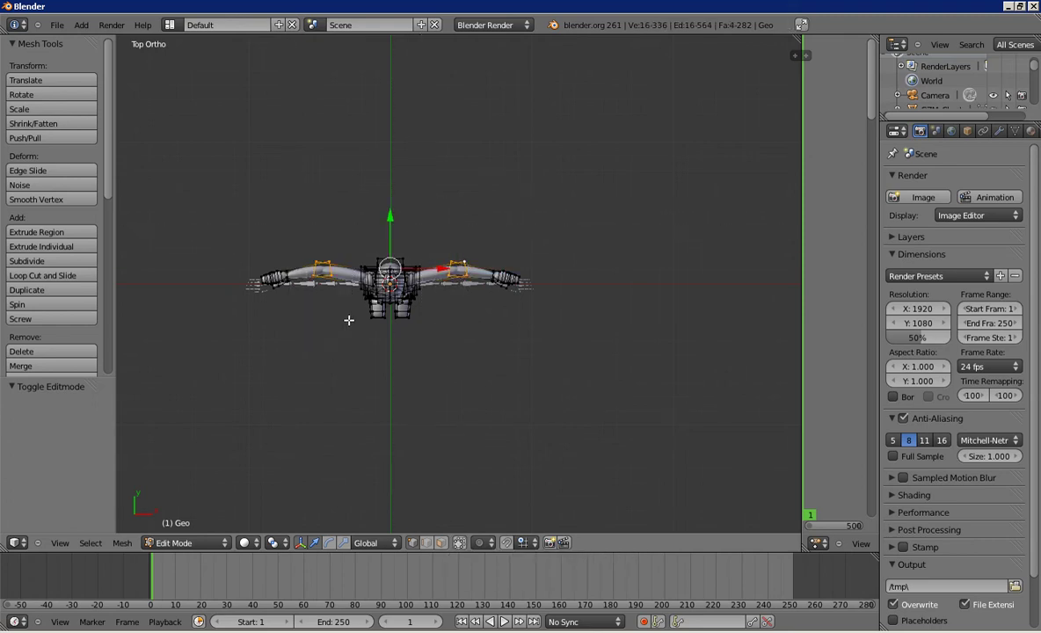
# Move the selected elbow vertices -0.064 along Y to meet the elbow joints
pyautogui.scroll(2, 383, 279)
pyautogui.moveTo(383, 280); pyautogui.dragTo(274, 223, button='middle')
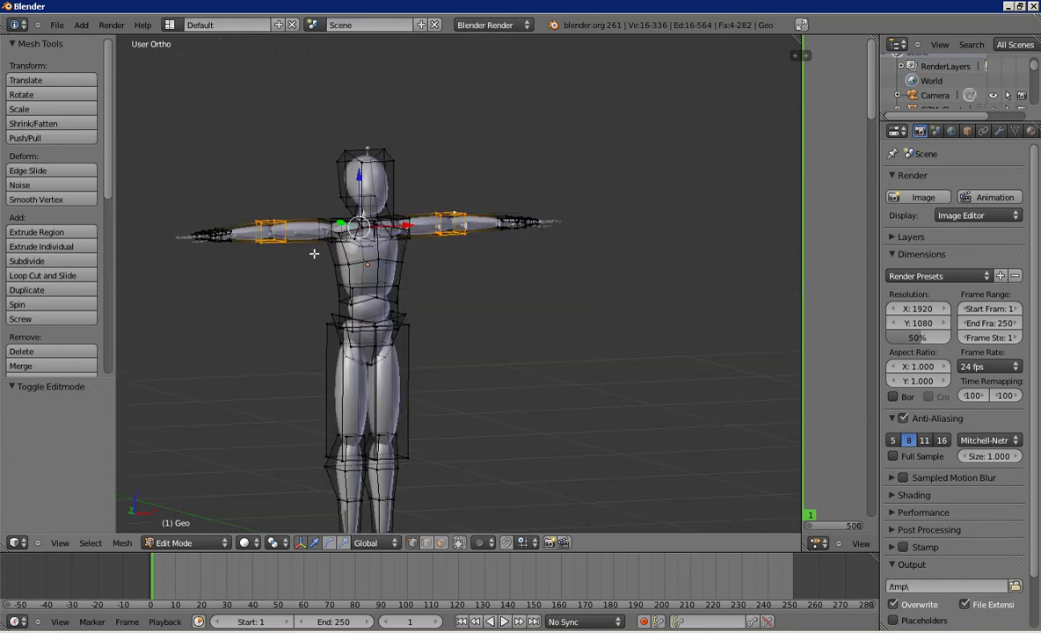
pyautogui.moveTo(401, 285); pyautogui.dragTo(157, 338, button='middle')
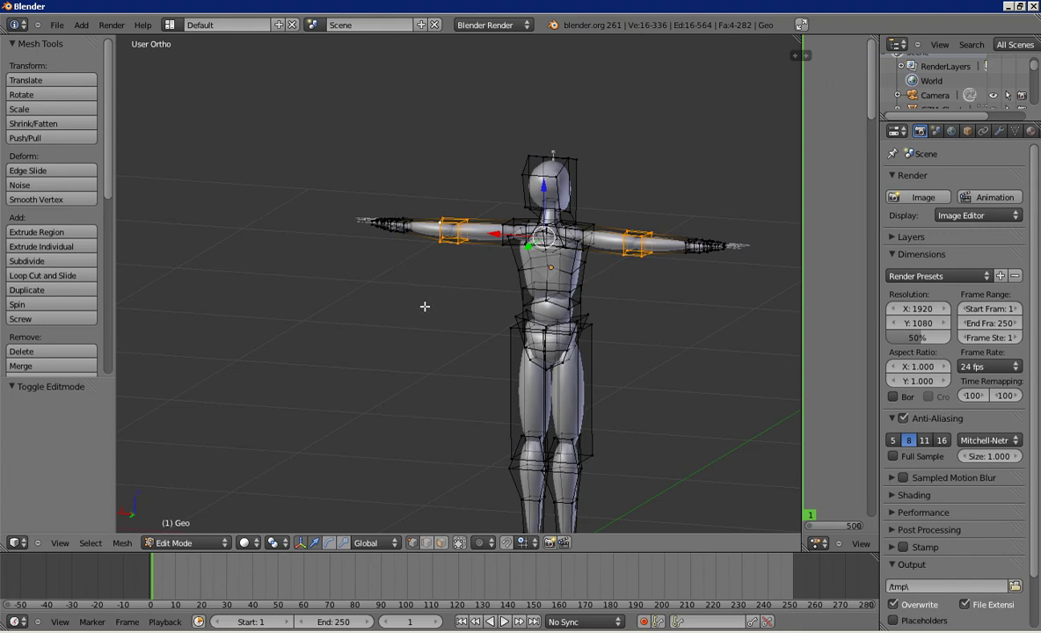
pyautogui.scroll(7, 425, 306)
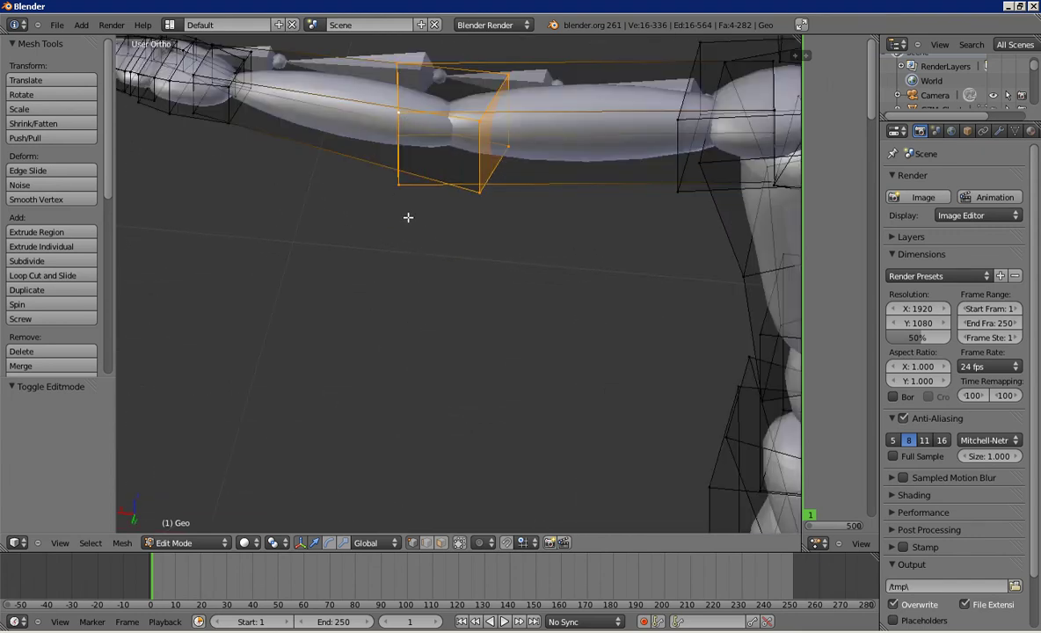
pyautogui.press('KP_7')
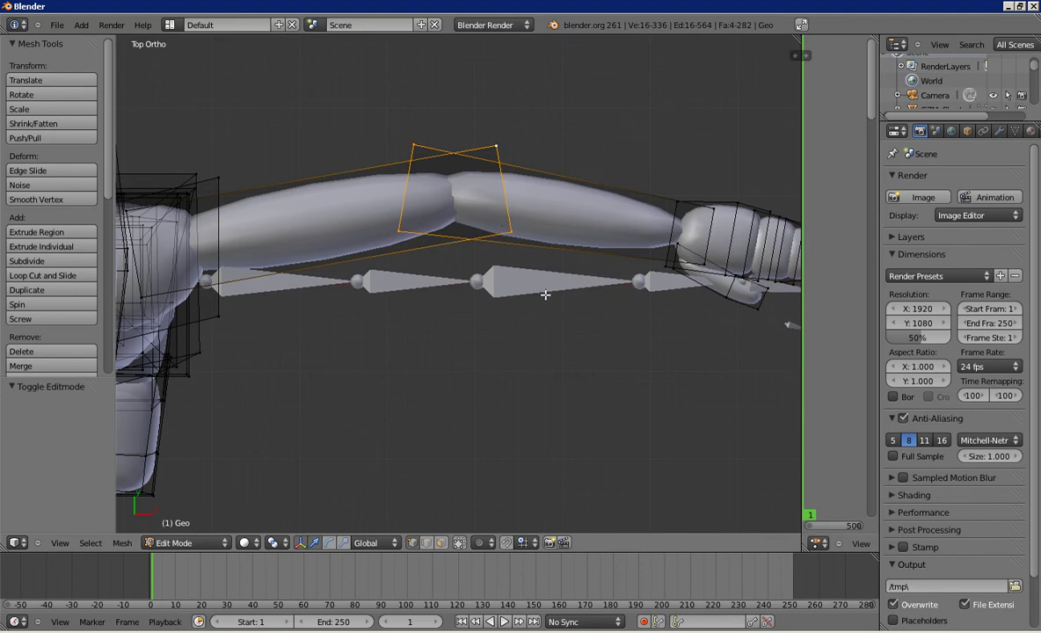
pyautogui.scroll(-7, 545, 296)
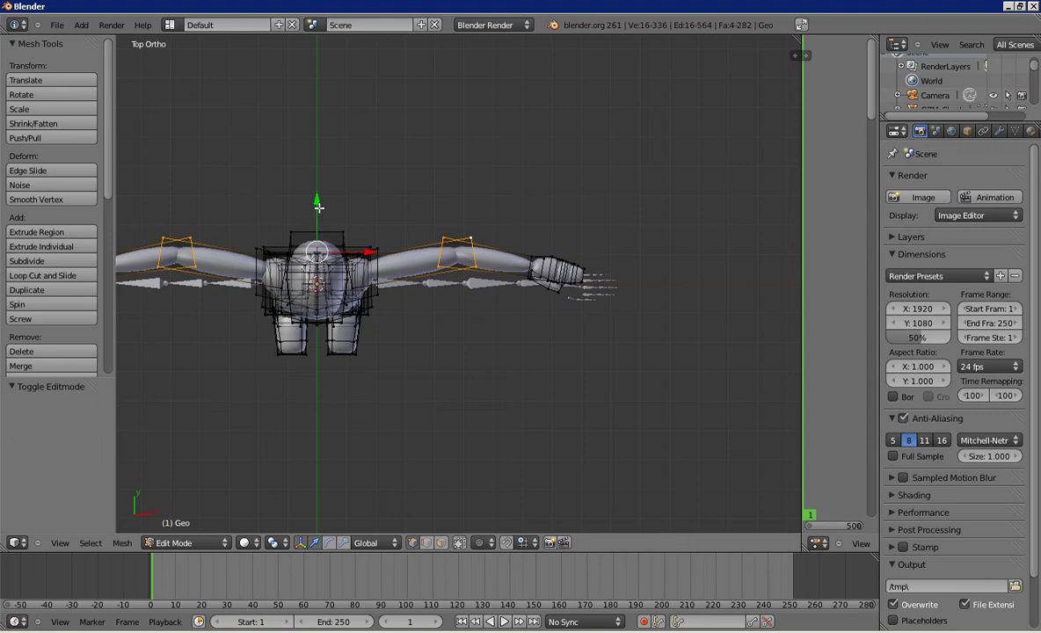
pyautogui.press('g')
pyautogui.press('y')
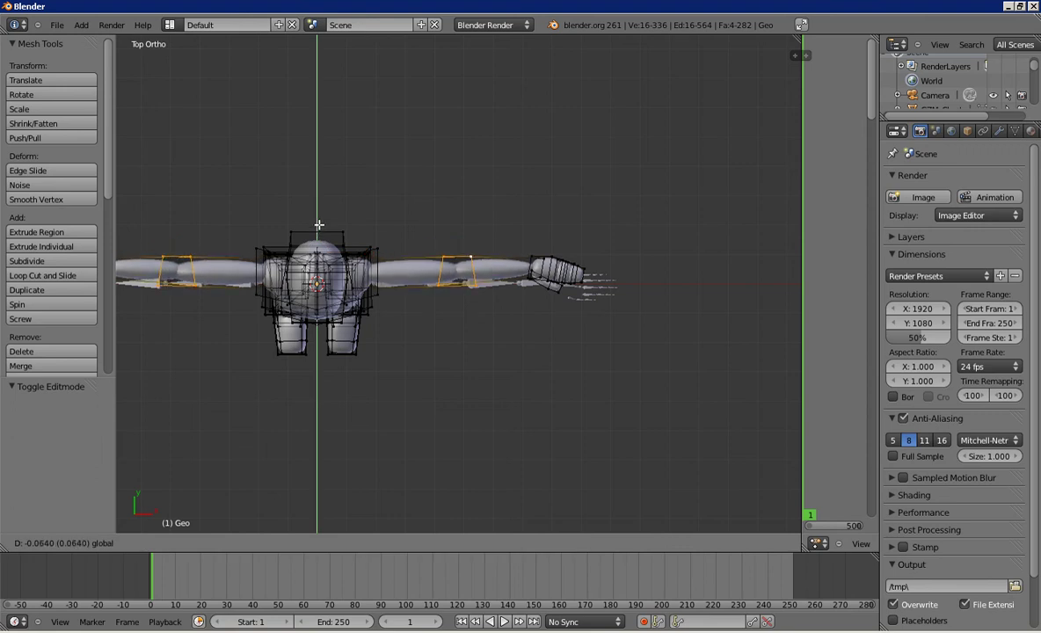
pyautogui.click(318, 225)
pyautogui.press('Tab')
# Nudge the back_flip armature slightly along the Y axis
pyautogui.rightClick(312, 262)
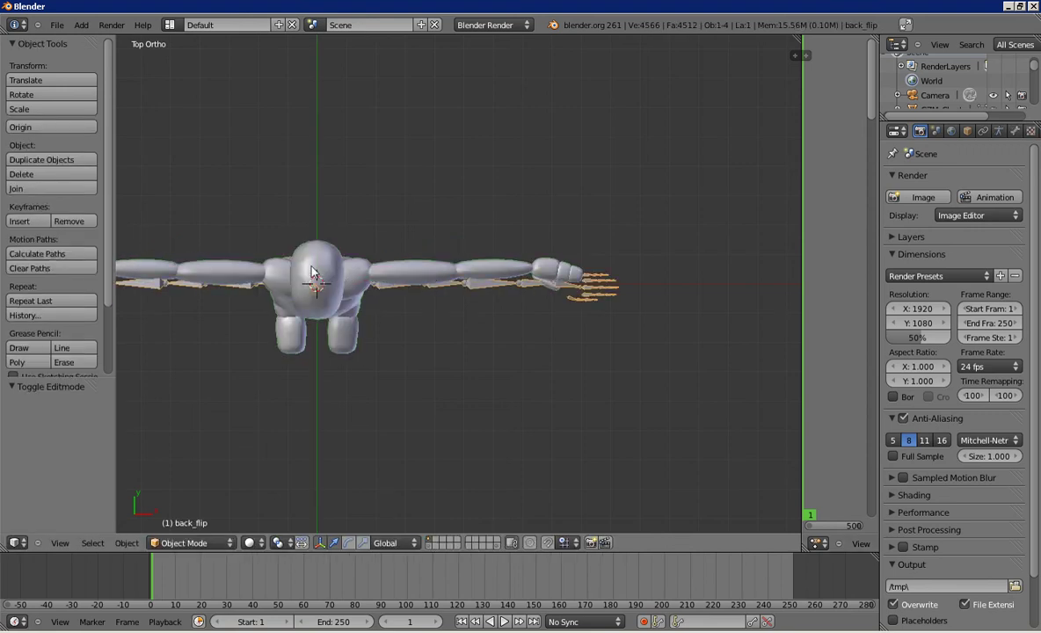
pyautogui.scroll(-4, 312, 273)
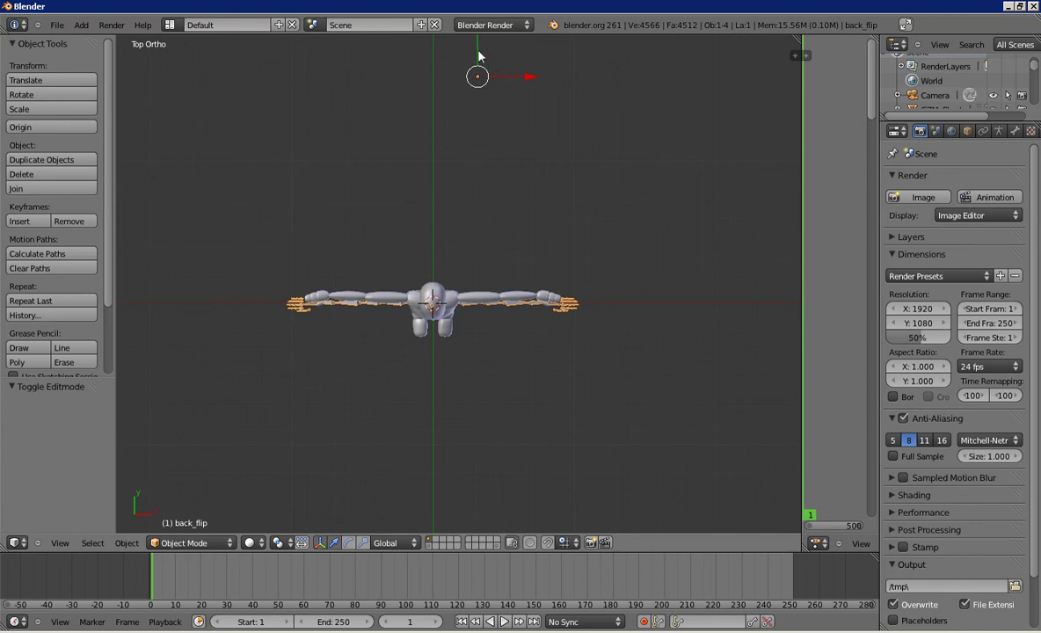
pyautogui.moveTo(479, 53); pyautogui.dragTo(479, 51)
# Parent the mannequin mesh to the back_flip armature with automatic weights
pyautogui.moveTo(488, 100); pyautogui.dragTo(427, 212, button='middle')
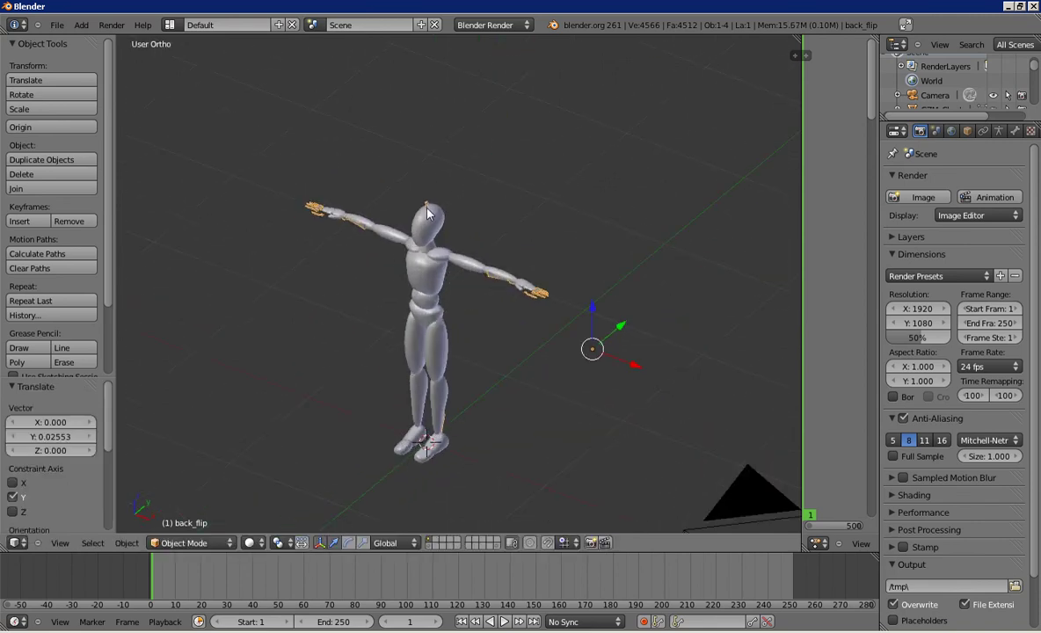
pyautogui.keyDown('shift'); pyautogui.rightClick(427, 211); pyautogui.keyUp('shift')
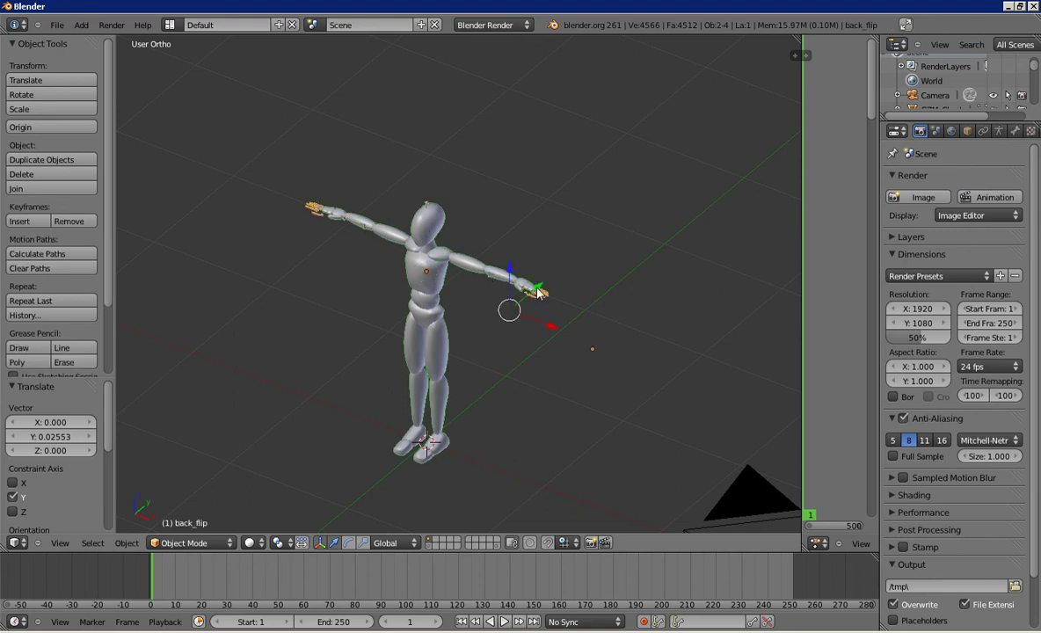
pyautogui.hotkey('ctrl', 'p')
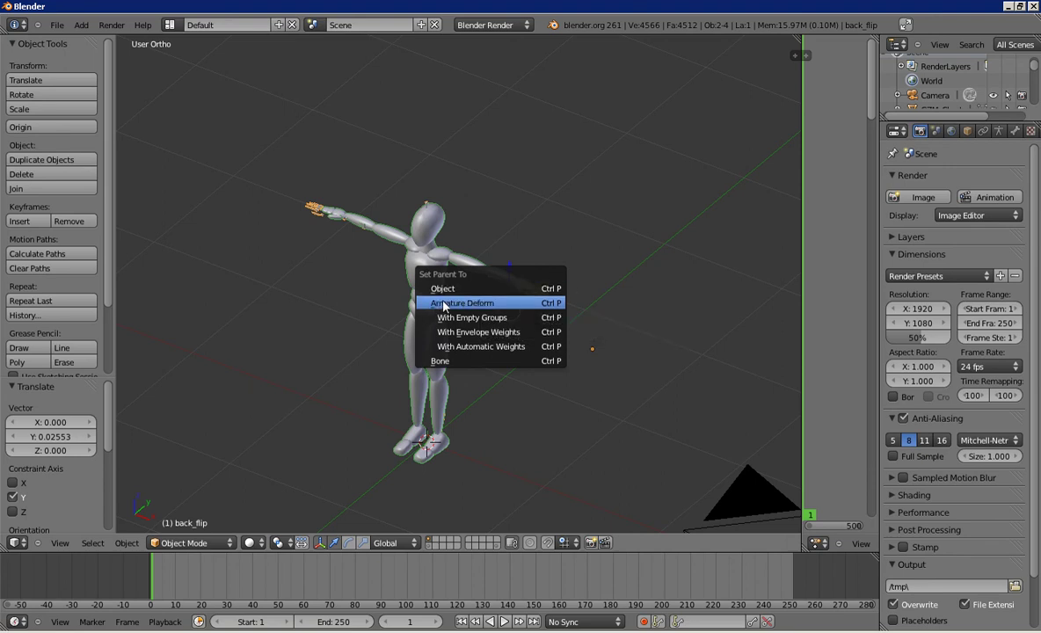
pyautogui.click(477, 348)
pyautogui.moveTo(548, 376); pyautogui.dragTo(415, 363, button='middle')
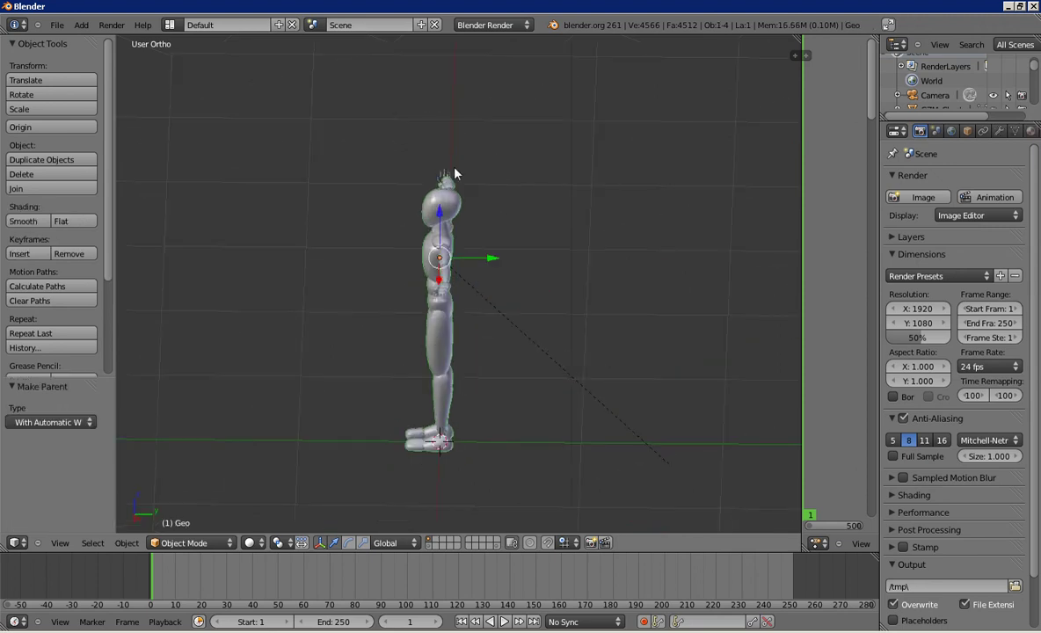
# Link the back_flip action to the armature in a temporary Action Editor, then close it
pyautogui.hotkey('shift', 's')
pyautogui.click(481, 221)
pyautogui.moveTo(627, 295); pyautogui.dragTo(490, 299)
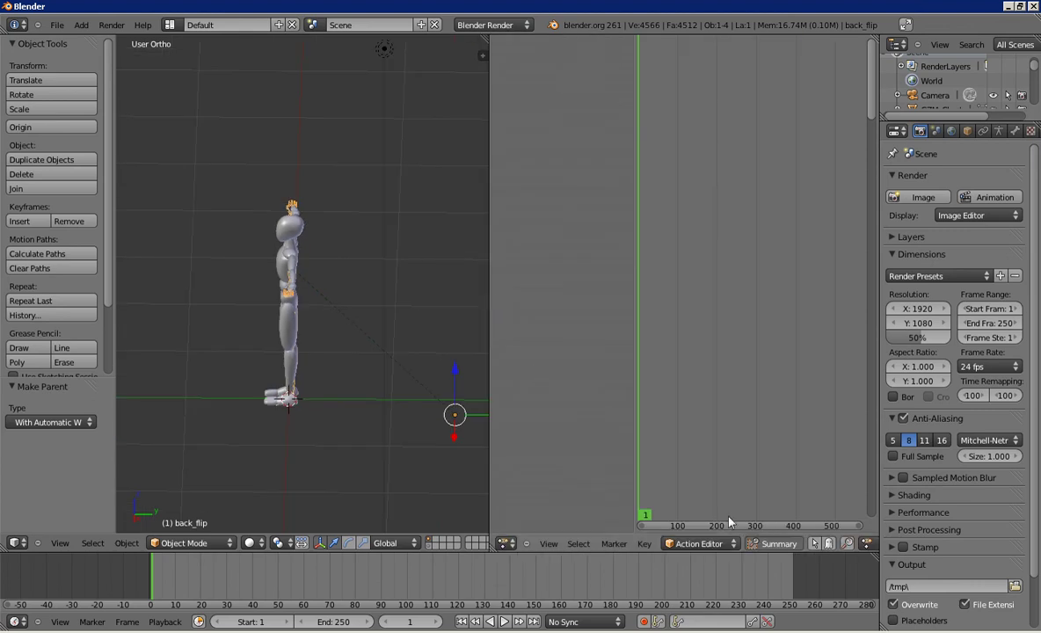
pyautogui.scroll(-3, 748, 545)
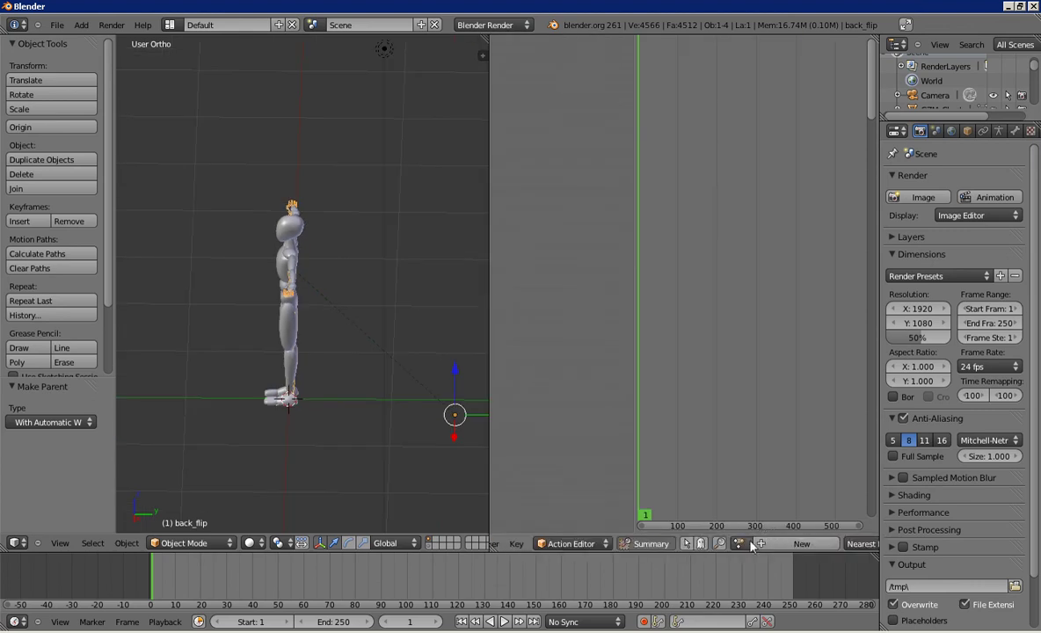
pyautogui.click(746, 544)
pyautogui.click(767, 390)
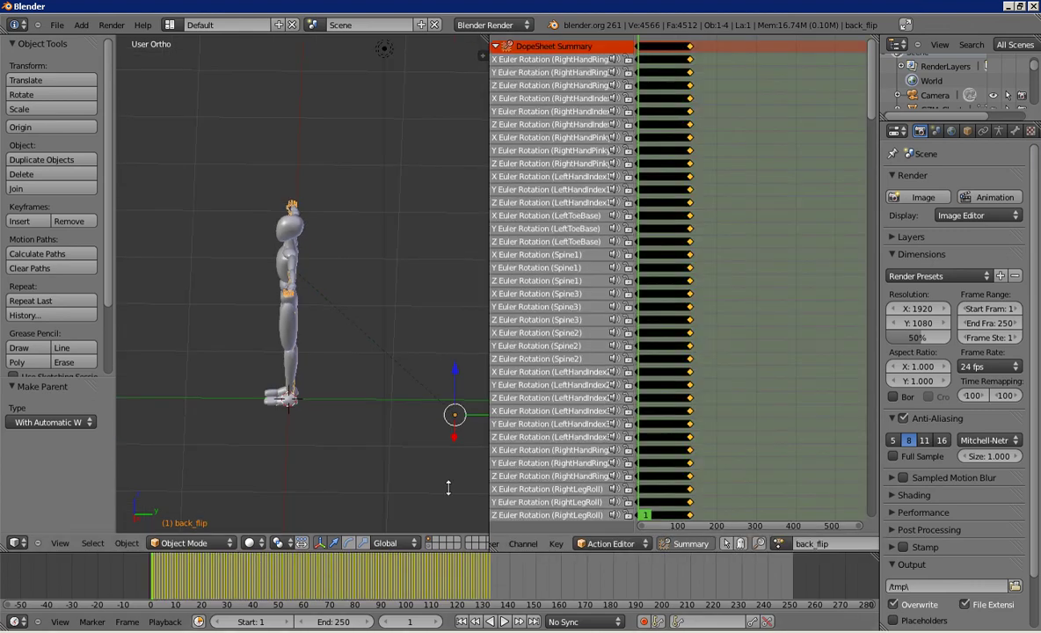
pyautogui.moveTo(489, 39); pyautogui.dragTo(633, 229)
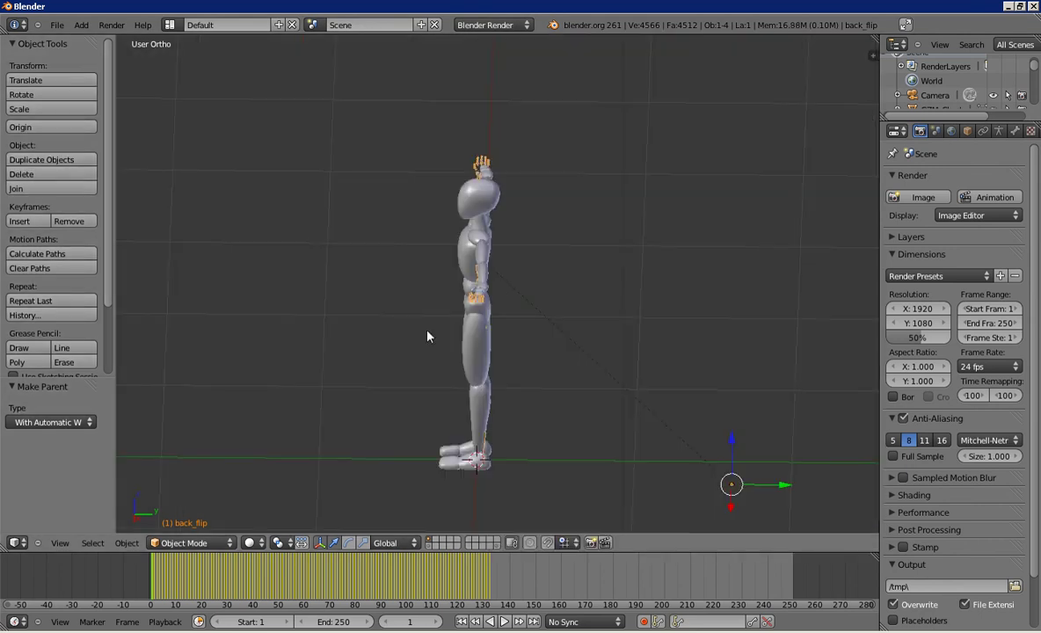
# Play the back_flip animation with Alt+A and orbit to watch the flip from the side
pyautogui.hotkey('alt', 'a')
pyautogui.moveTo(427, 337); pyautogui.dragTo(568, 316, button='middle')
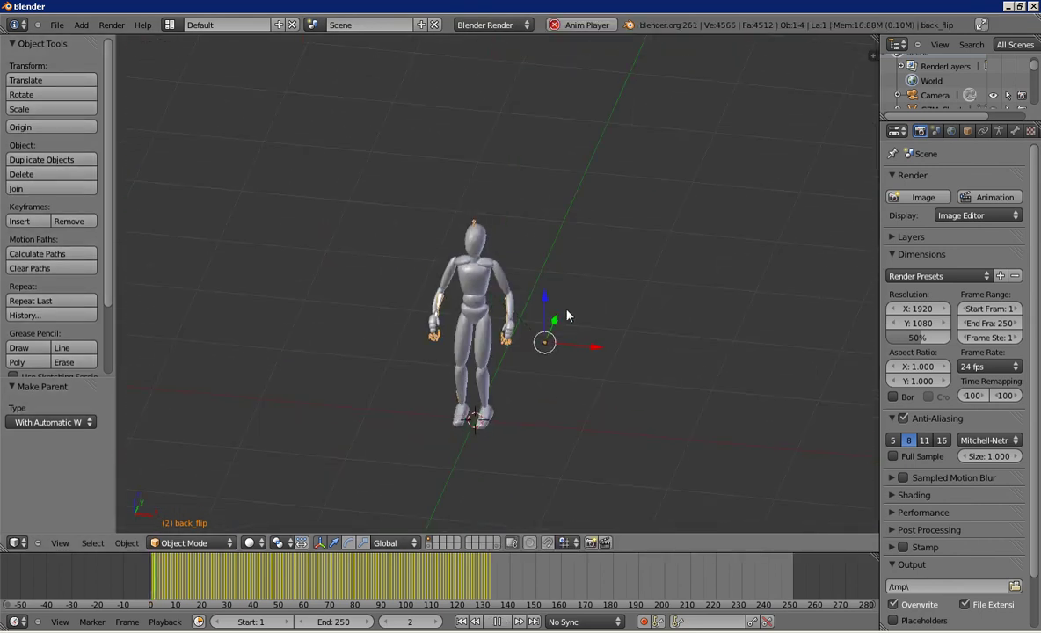
pyautogui.moveTo(681, 384); pyautogui.dragTo(556, 372, button='middle')
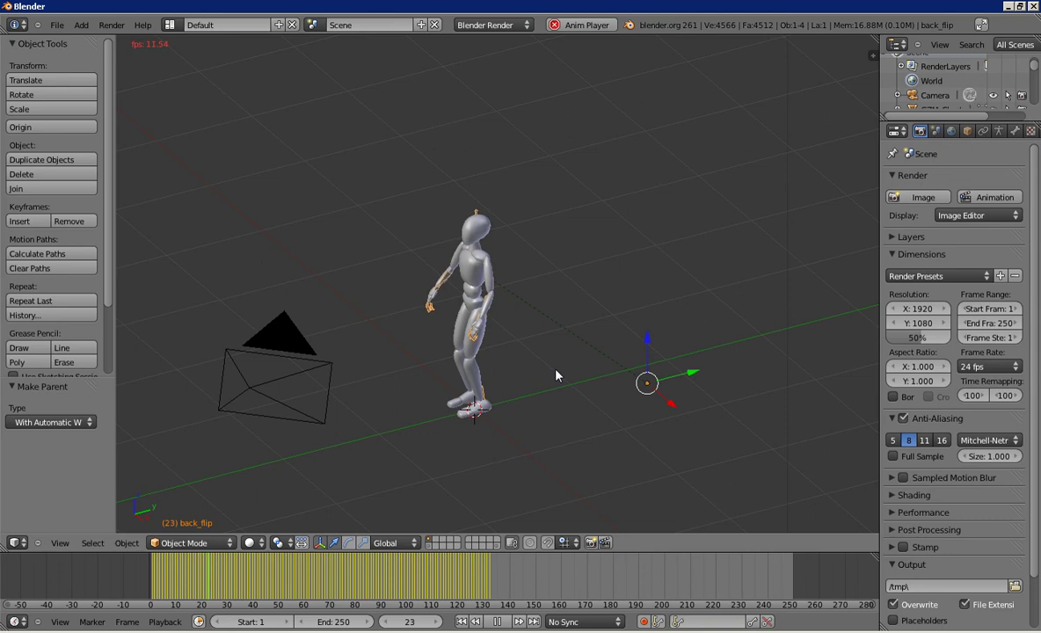